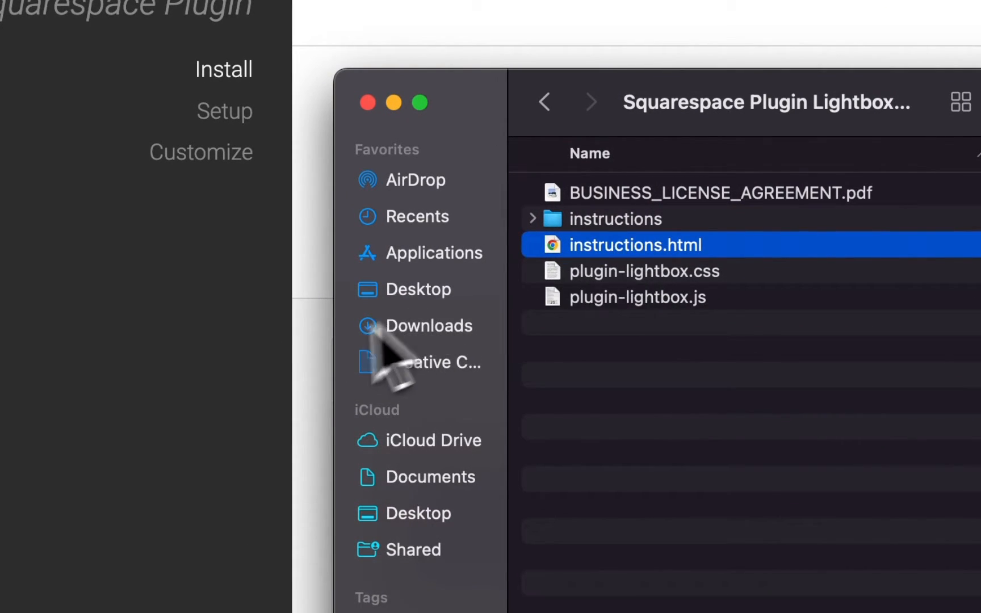
Switch from the plugin instructions to the Squarespace site and open the list of website pages.
{"action": "left_click", "coordinate": [275, 364]}
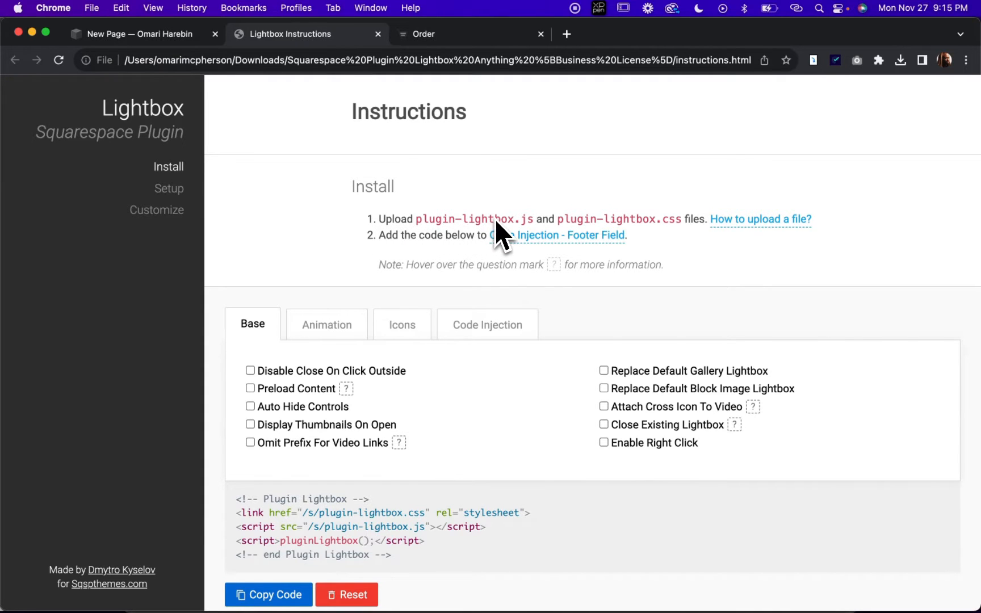
{"action": "left_click", "coordinate": [157, 41]}
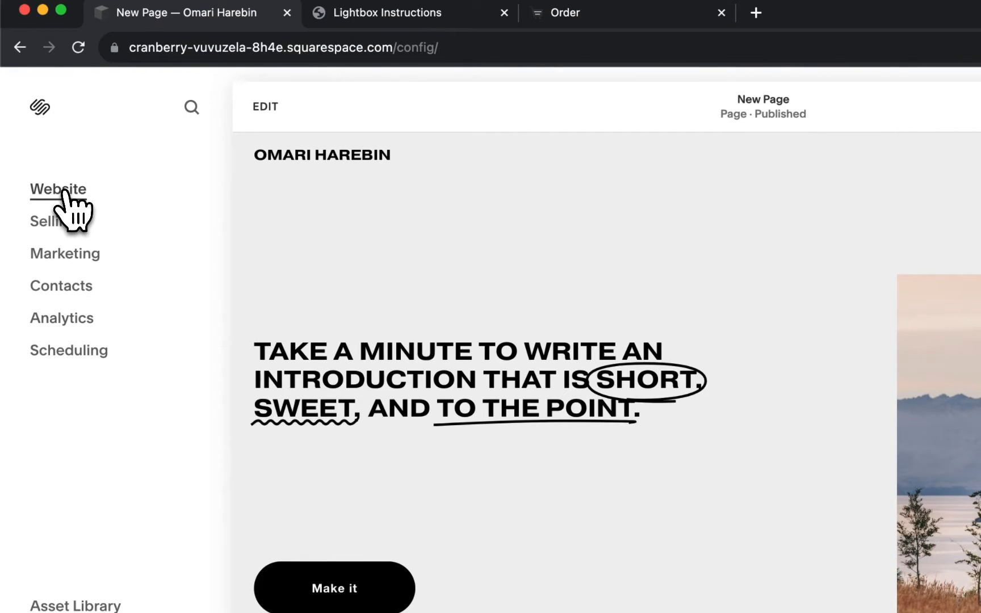
{"action": "left_click", "coordinate": [60, 193]}
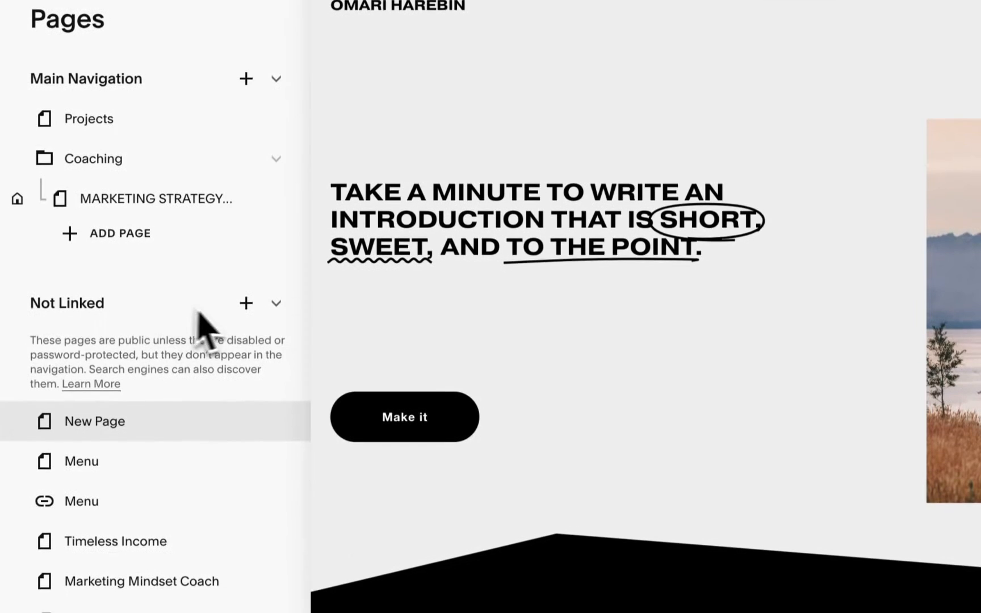
Start creating a new link in the Not Linked section and view the uploaded files available as its link target.
{"action": "left_click", "coordinate": [246, 299]}
{"action": "scroll", "coordinate": [372, 409], "scroll_direction": "down", "scroll_amount": 3}
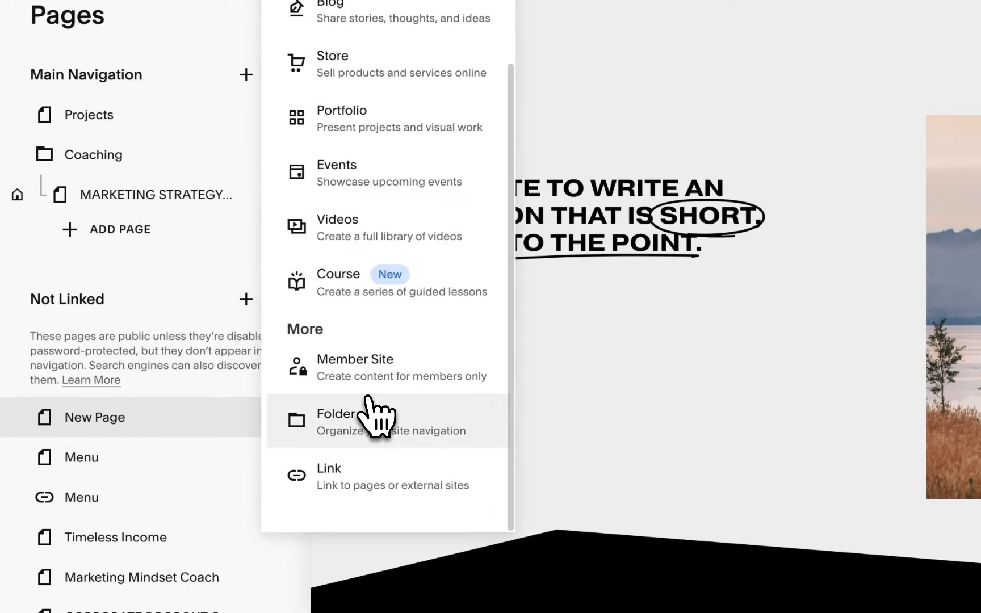
{"action": "left_click", "coordinate": [326, 485]}
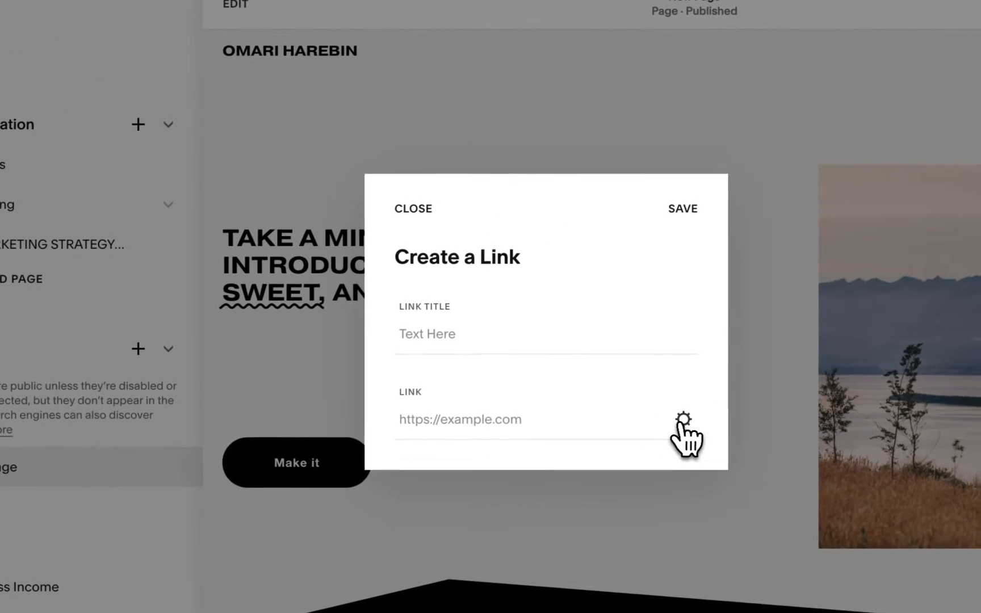
{"action": "left_click", "coordinate": [683, 421]}
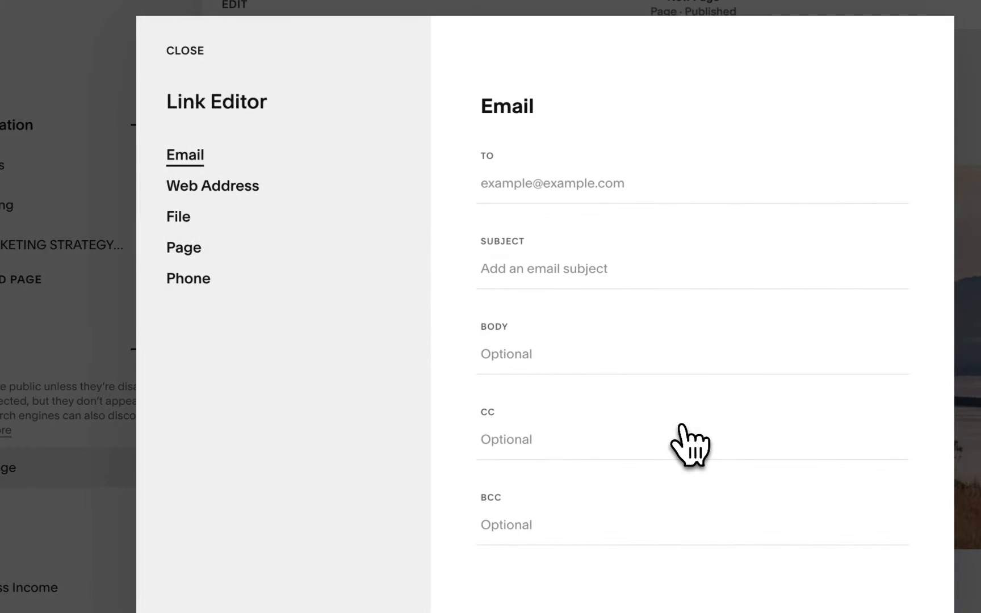
{"action": "left_click", "coordinate": [187, 220]}
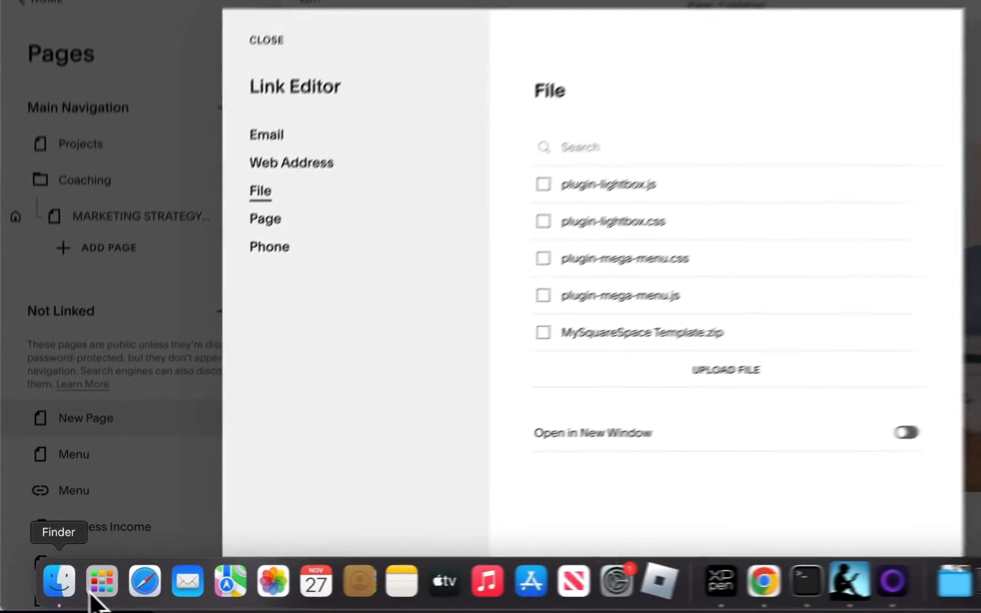
Try to add plugin-lightbox.css and plugin-lightbox.js from the downloaded plugin folder to the file list, and dismiss the link without saving.
{"action": "left_click", "coordinate": [50, 593]}
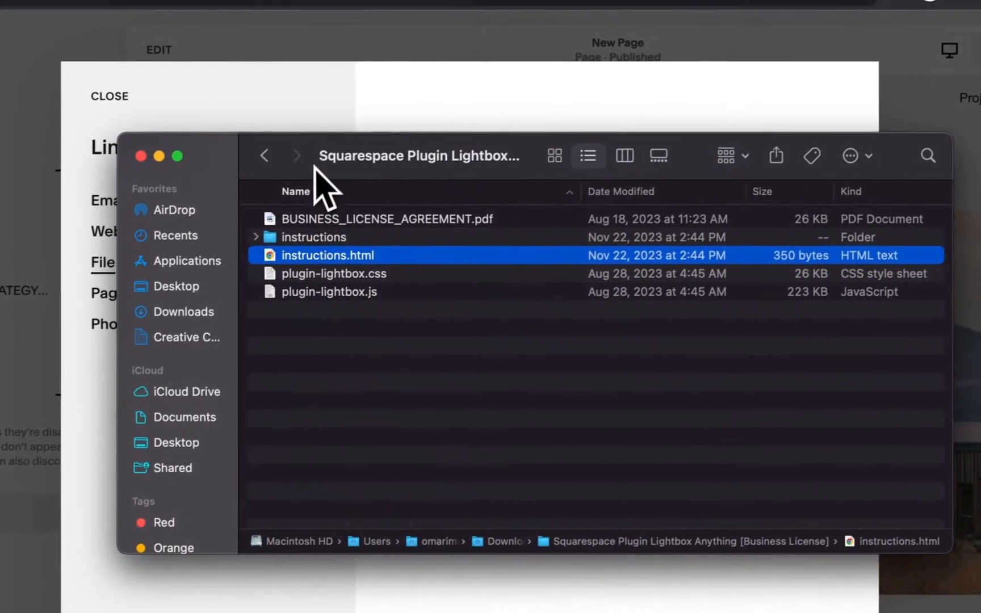
{"action": "left_click_drag", "start_coordinate": [536, 48], "coordinate": [774, 70]}
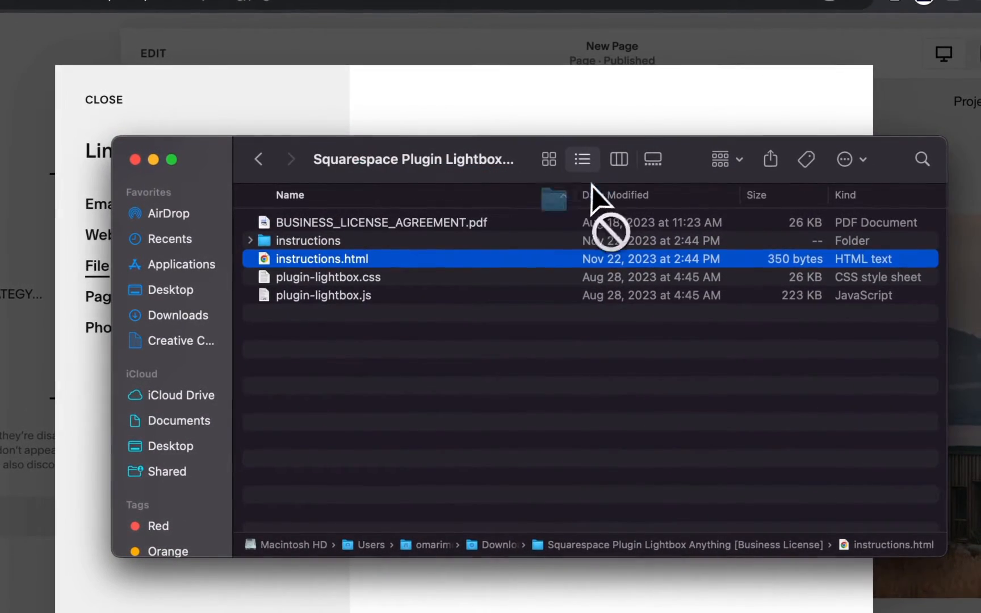
{"action": "left_click_drag", "start_coordinate": [315, 165], "coordinate": [798, 166]}
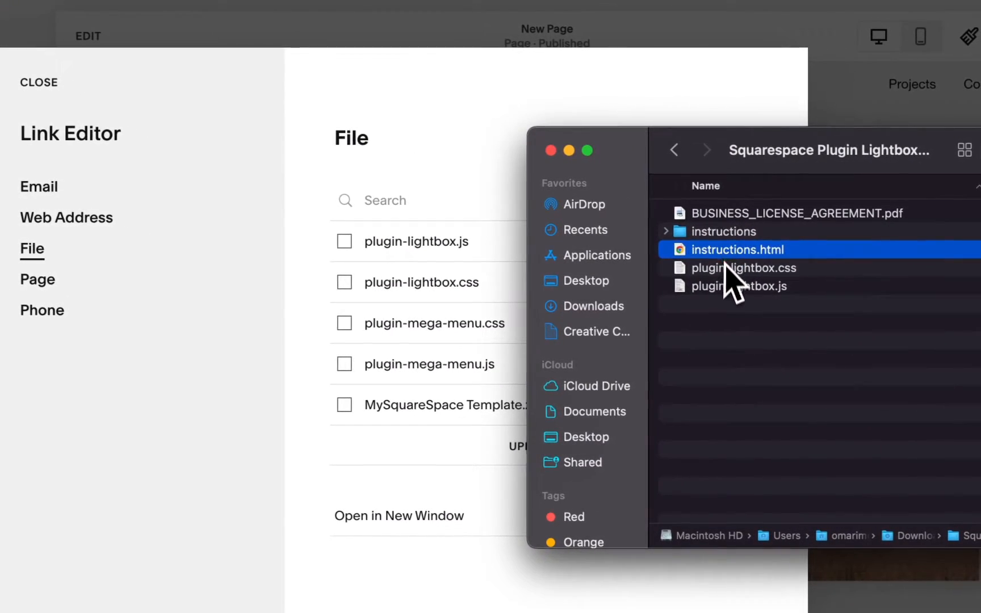
{"action": "left_click", "coordinate": [724, 269]}
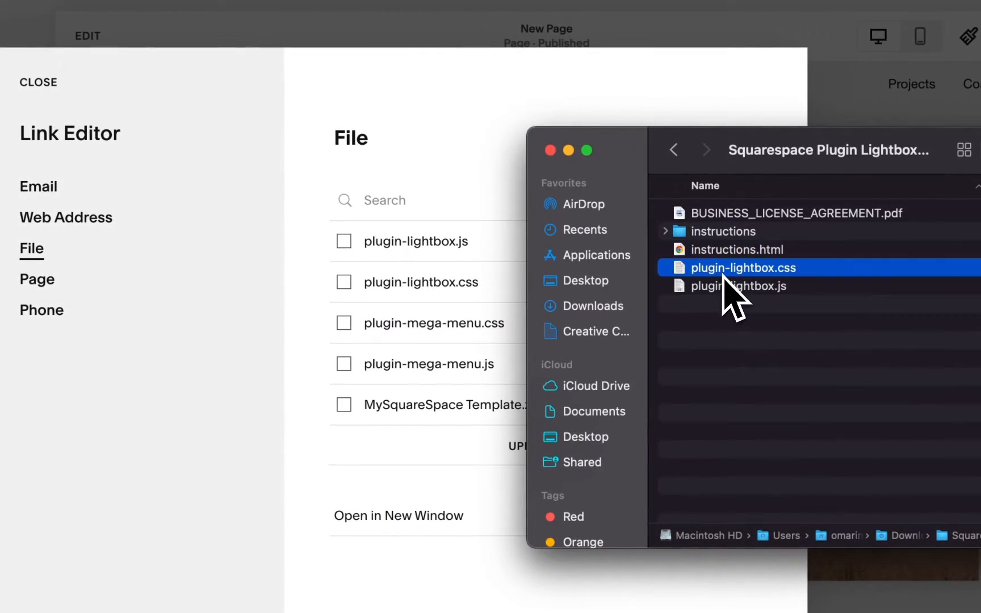
{"action": "left_click_drag", "start_coordinate": [736, 274], "coordinate": [500, 351]}
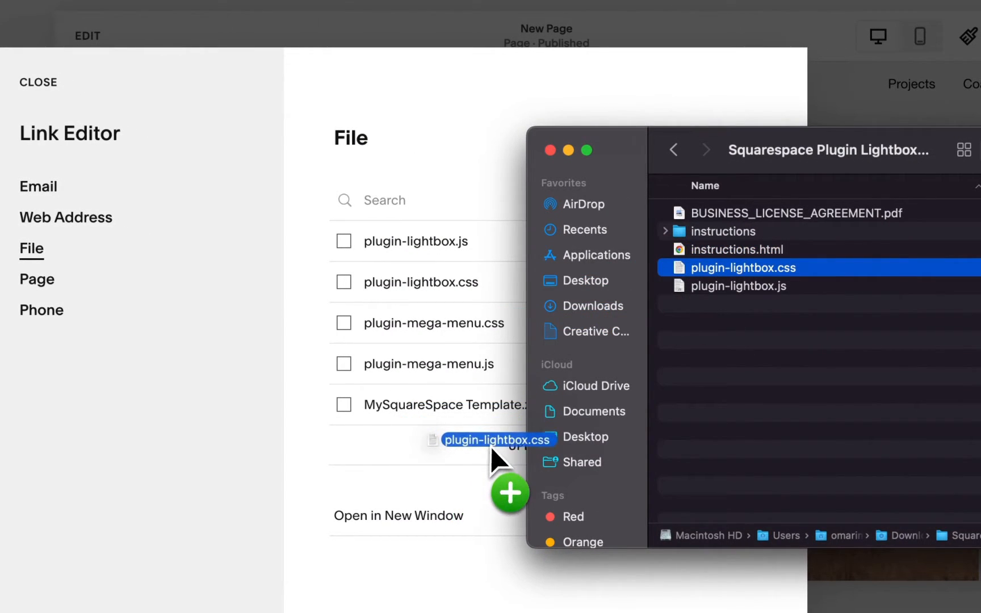
{"action": "left_click_drag", "start_coordinate": [492, 457], "coordinate": [723, 350]}
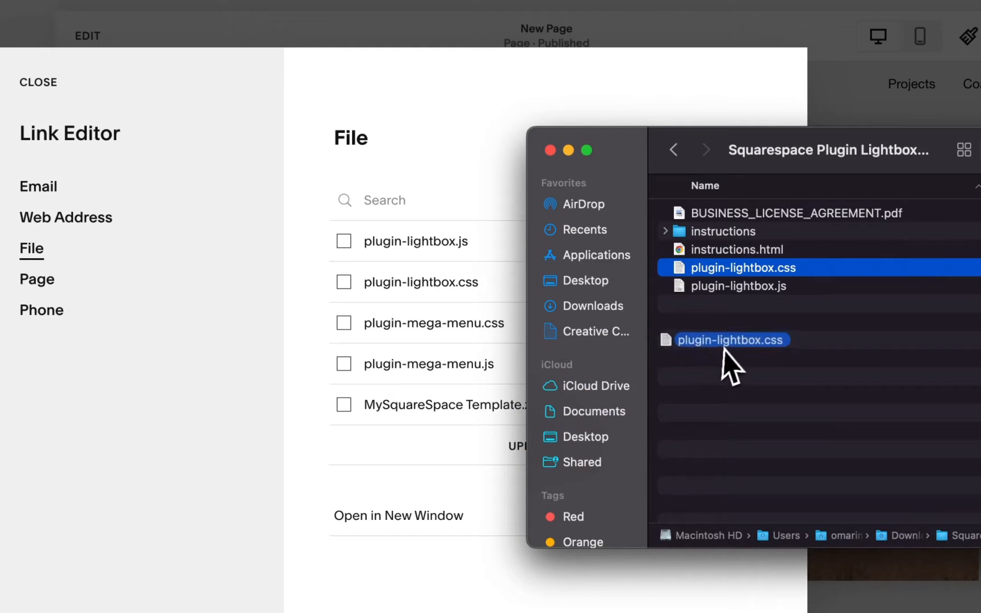
{"action": "left_click", "coordinate": [748, 289]}
{"action": "left_click_drag", "start_coordinate": [496, 468], "coordinate": [722, 366]}
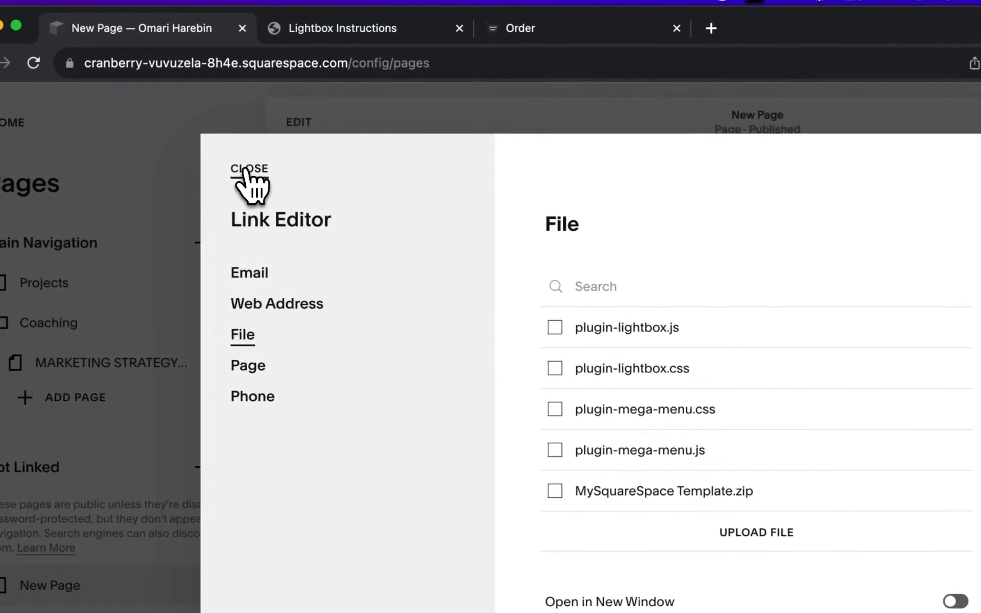
{"action": "left_click", "coordinate": [38, 82]}
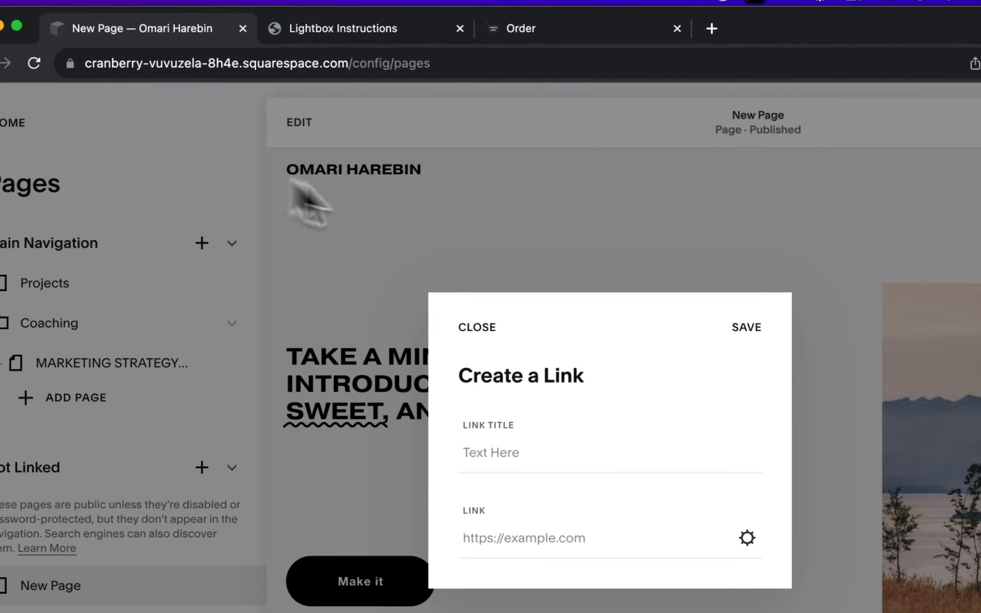
{"action": "left_click", "coordinate": [491, 328]}
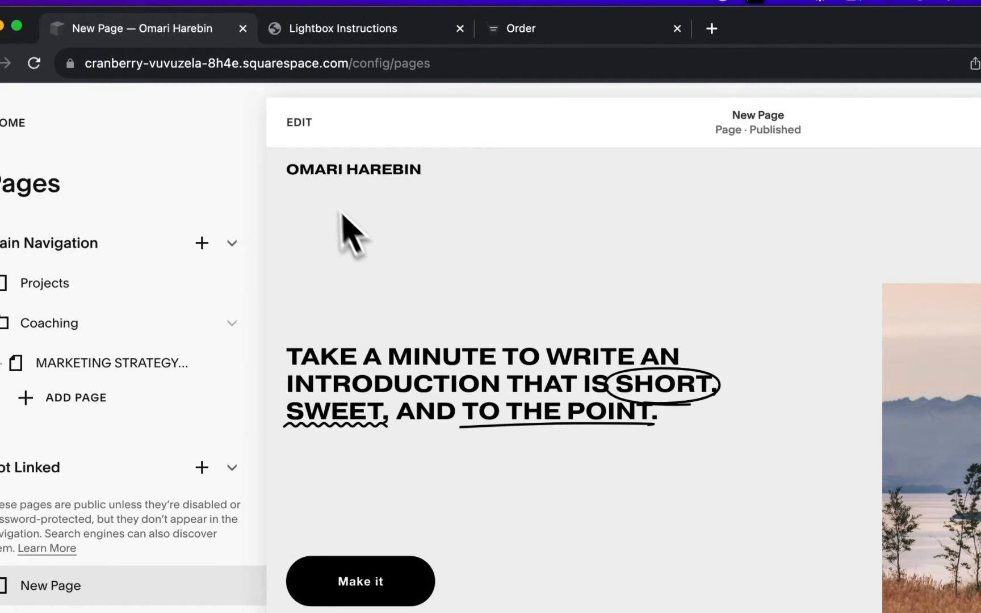
Copy the Plugin Lightbox installation code from the Lightbox Instructions page with the default Base options.
{"action": "left_click", "coordinate": [343, 31]}
{"action": "scroll", "coordinate": [405, 431], "scroll_direction": "down", "scroll_amount": 5}
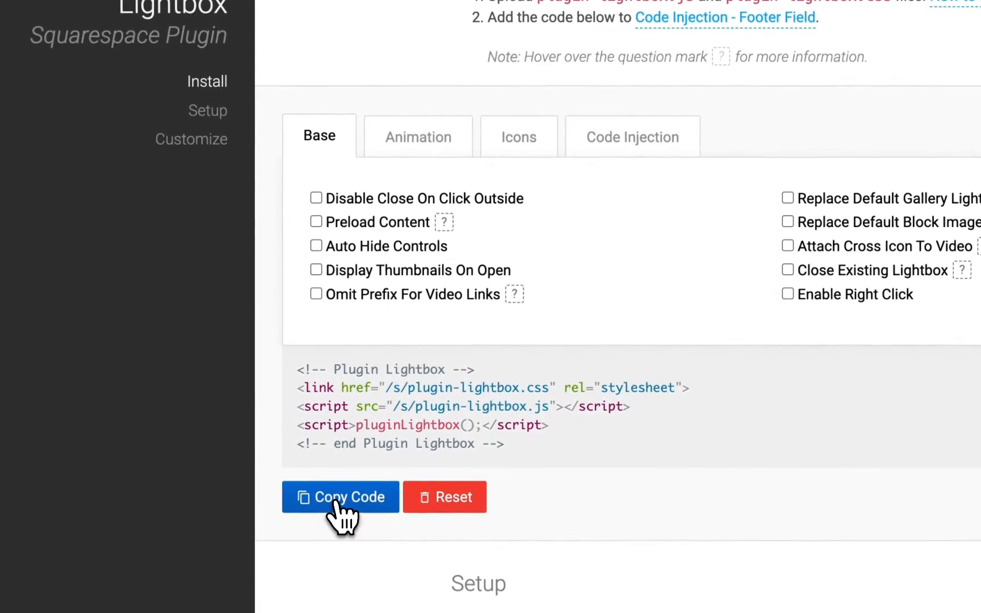
{"action": "left_click", "coordinate": [335, 504]}
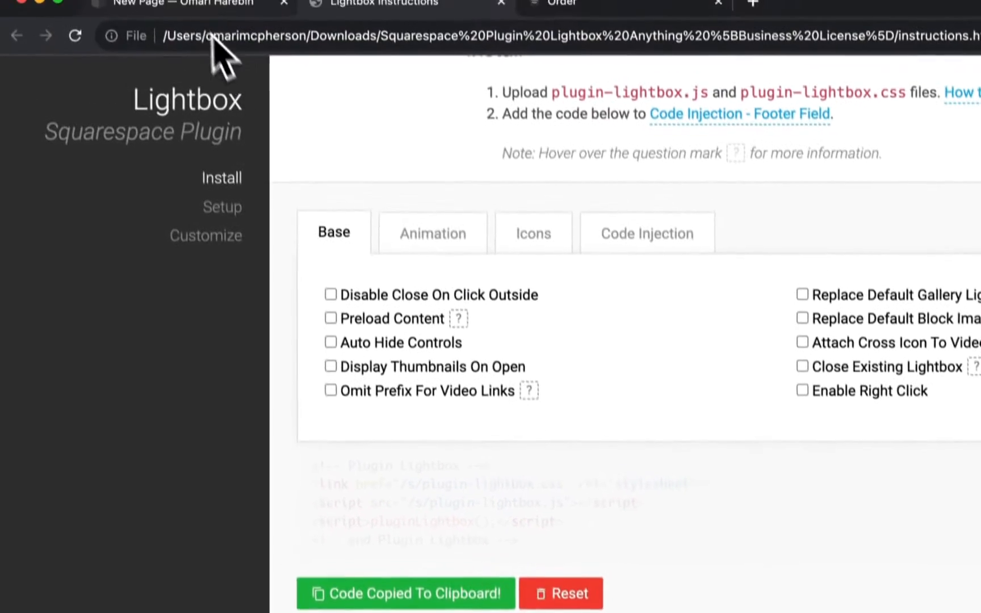
Check the Plugin Lightbox code in the footer field of the site's Code Injection settings and return to the pages list.
{"action": "left_click", "coordinate": [193, 23]}
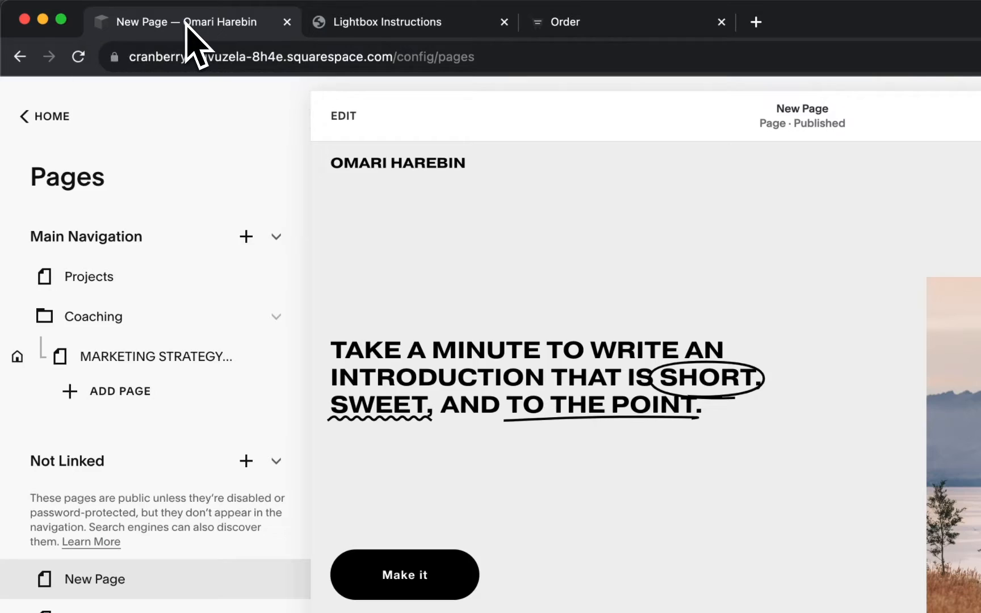
{"action": "scroll", "coordinate": [141, 460], "scroll_direction": "down", "scroll_amount": 15}
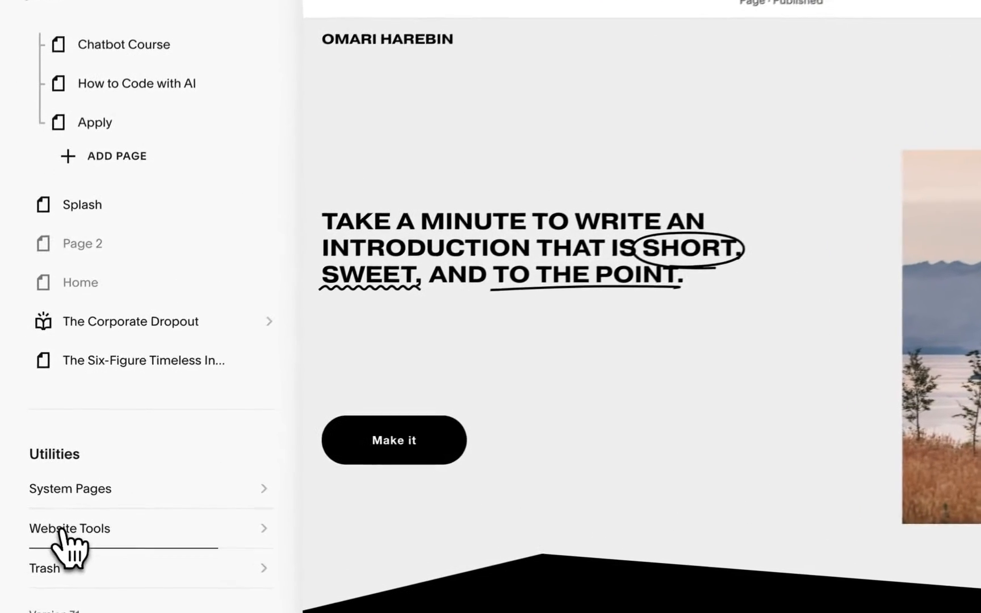
{"action": "left_click", "coordinate": [51, 516]}
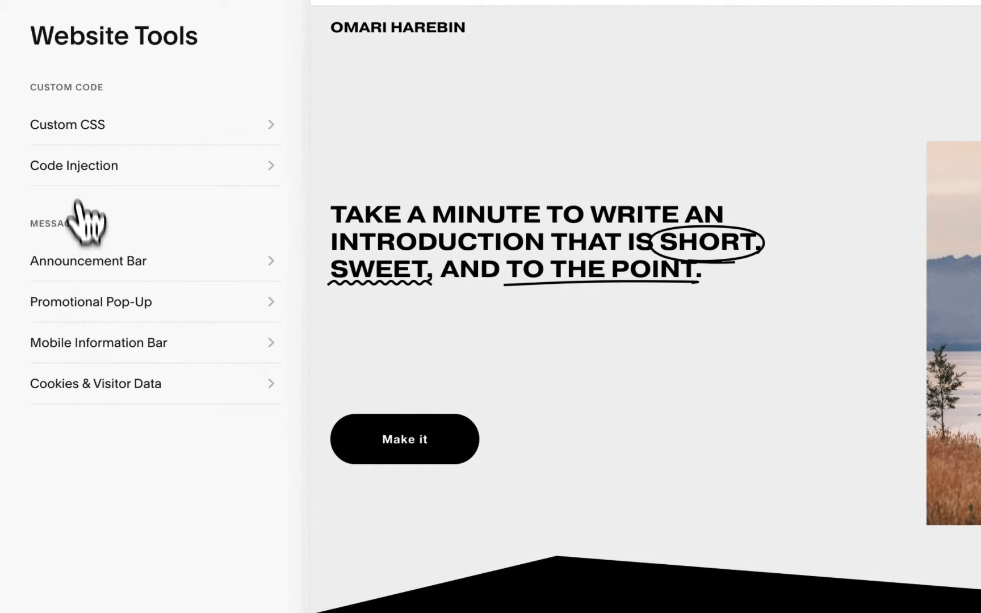
{"action": "left_click", "coordinate": [59, 172]}
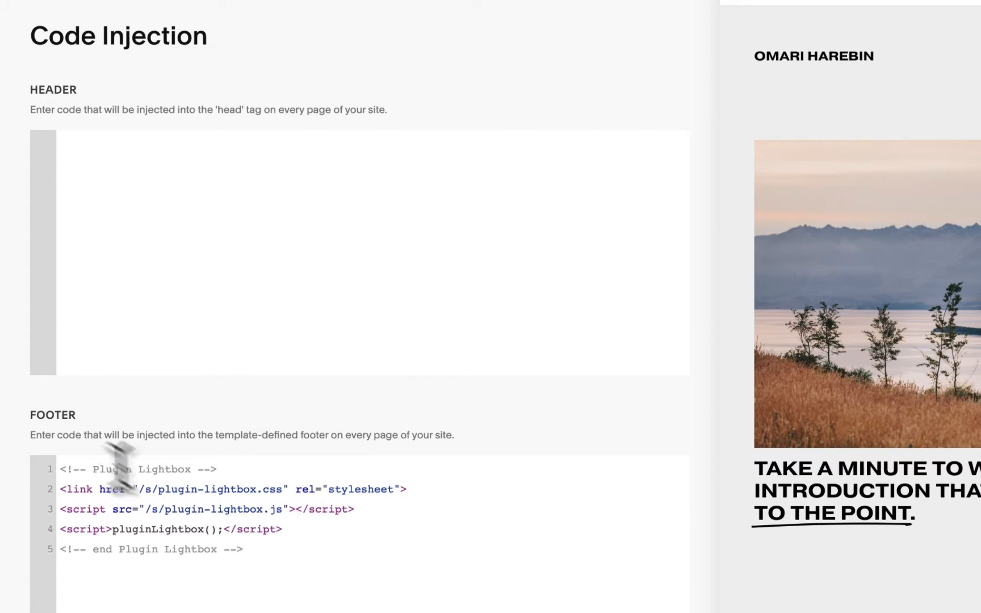
{"action": "left_click_drag", "start_coordinate": [276, 552], "coordinate": [25, 465]}
{"action": "key", "text": "Right"}
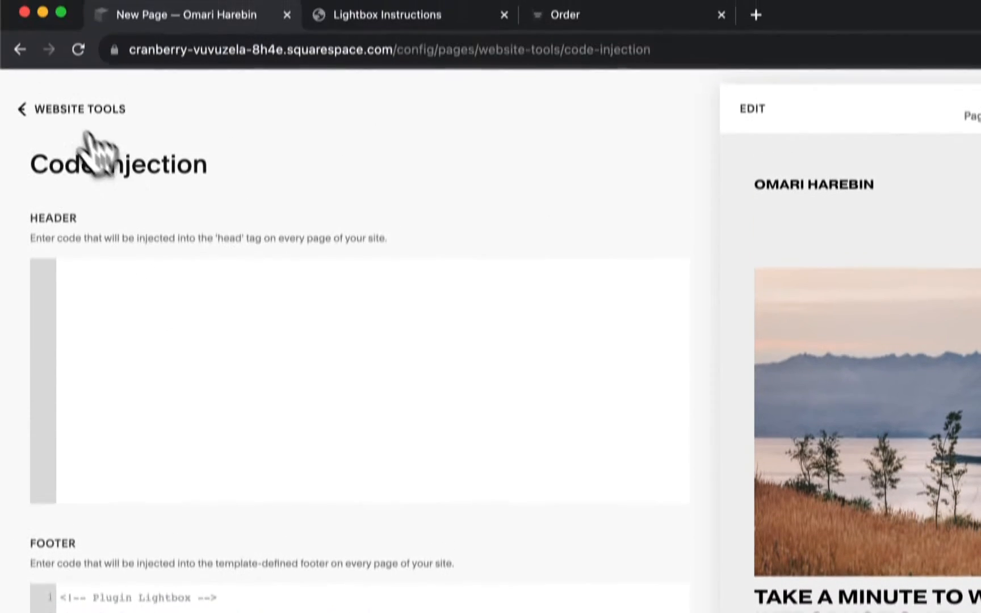
{"action": "left_click", "coordinate": [35, 138]}
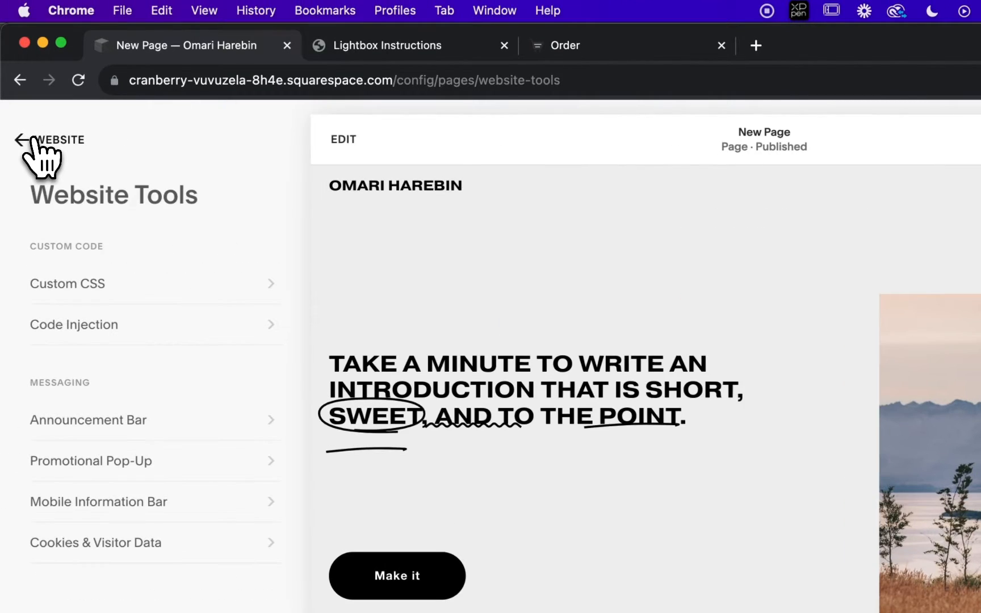
{"action": "left_click", "coordinate": [33, 140]}
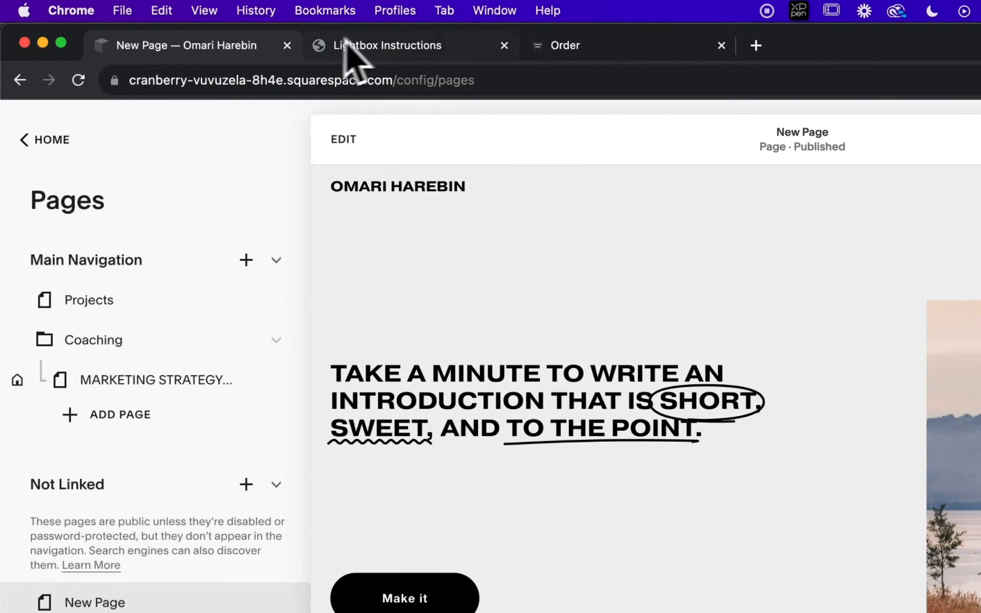
Examine the lightbox URL formats for each content source in the Setup section of the plugin instructions.
{"action": "left_click", "coordinate": [374, 45]}
{"action": "scroll", "coordinate": [598, 404], "scroll_direction": "down", "scroll_amount": 5}
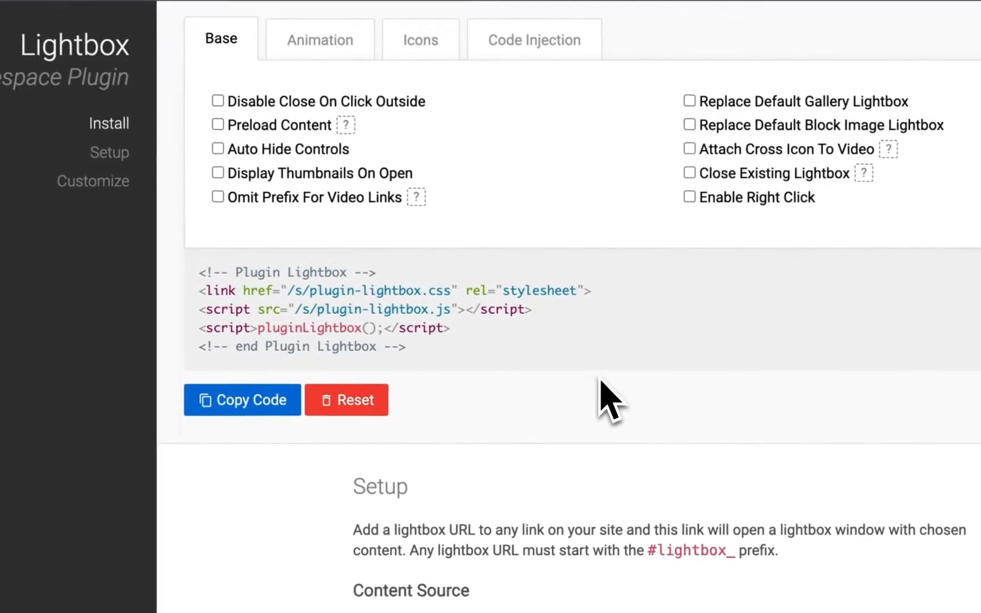
{"action": "scroll", "coordinate": [599, 380], "scroll_direction": "down", "scroll_amount": 1}
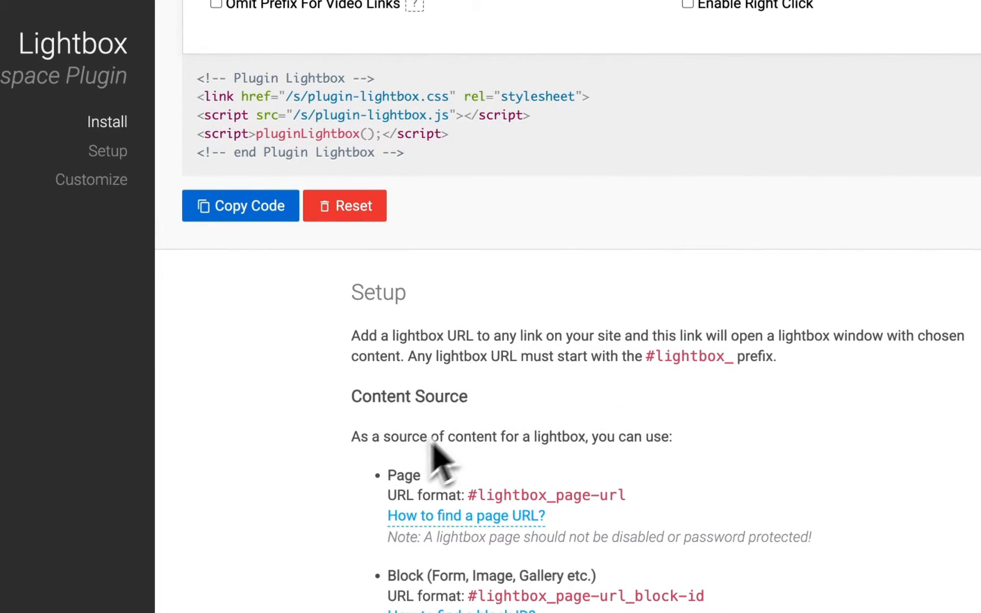
{"action": "scroll", "coordinate": [497, 461], "scroll_direction": "down", "scroll_amount": 5}
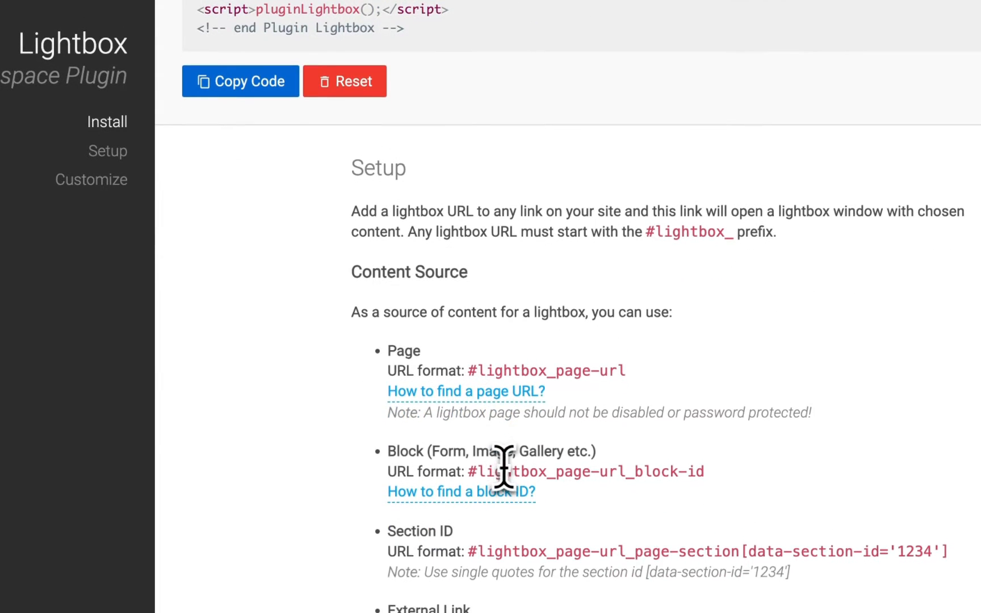
{"action": "scroll", "coordinate": [320, 463], "scroll_direction": "down", "scroll_amount": 3}
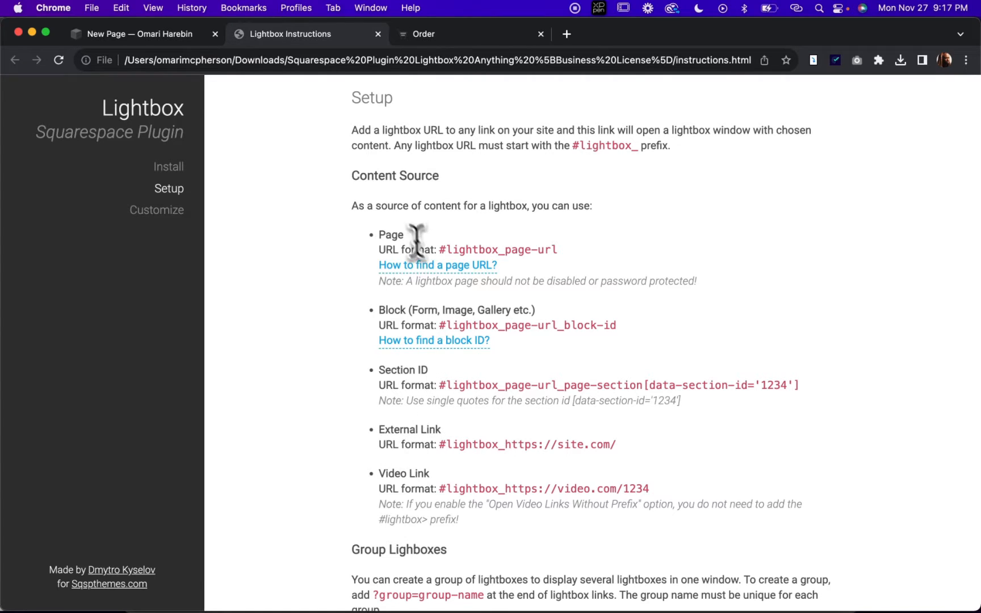
{"action": "scroll", "coordinate": [306, 237], "scroll_direction": "up", "scroll_amount": 2}
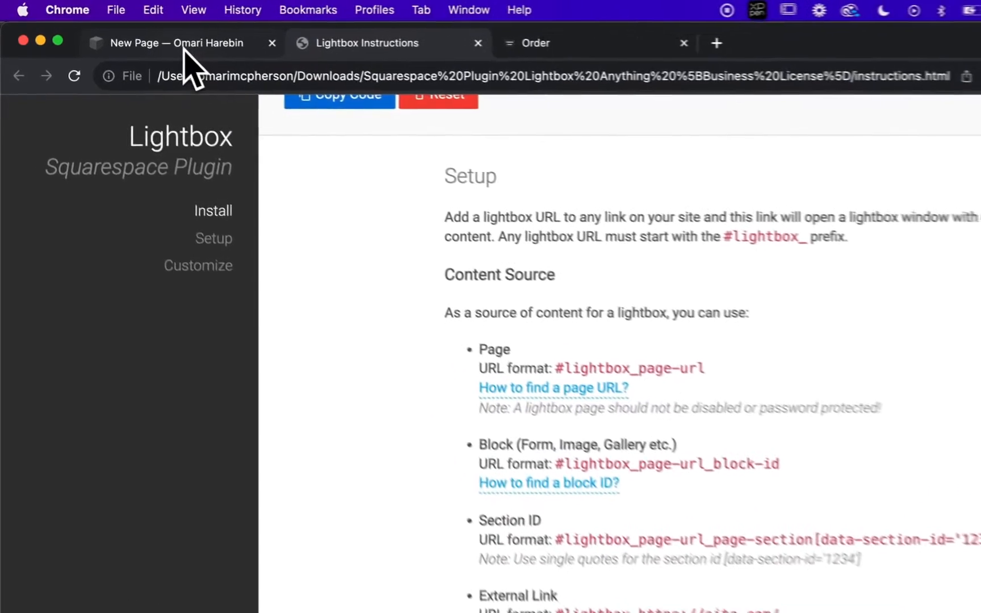
Look up the URL slug of the unlinked Menu page in its general page settings and close them.
{"action": "left_click", "coordinate": [185, 34]}
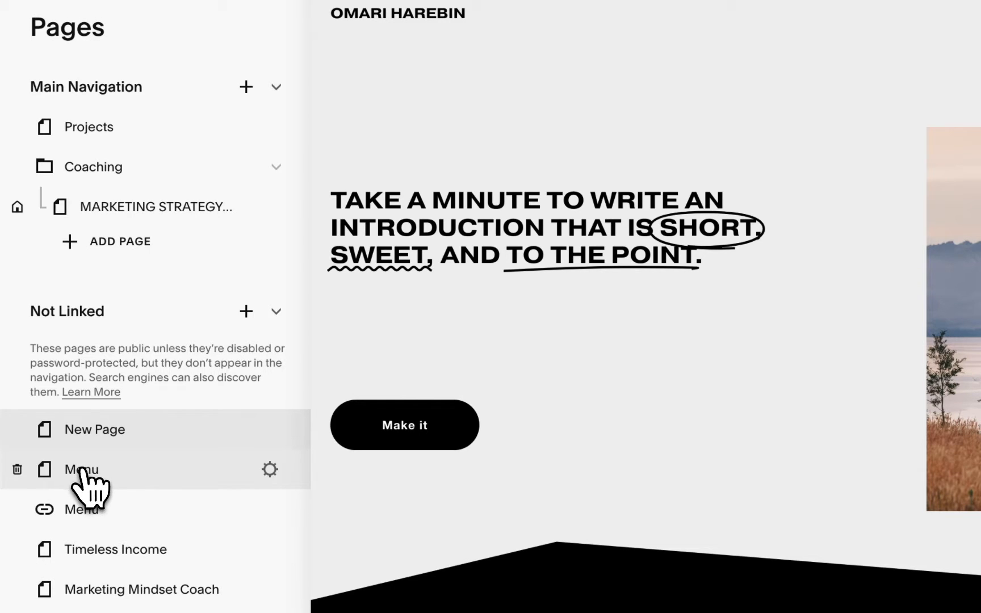
{"action": "left_click", "coordinate": [101, 478]}
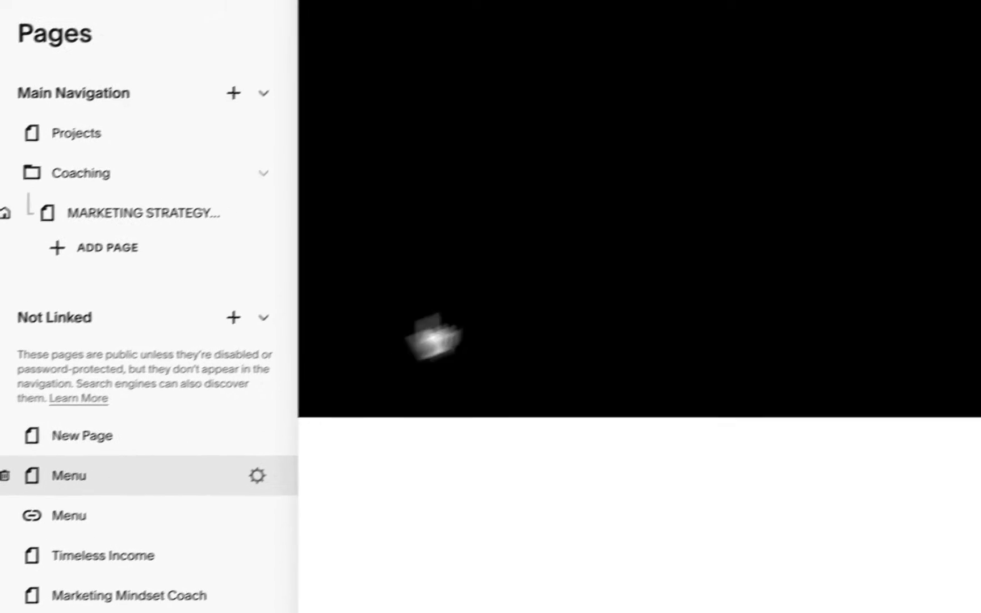
{"action": "left_click", "coordinate": [211, 499]}
{"action": "triple_click", "coordinate": [546, 386]}
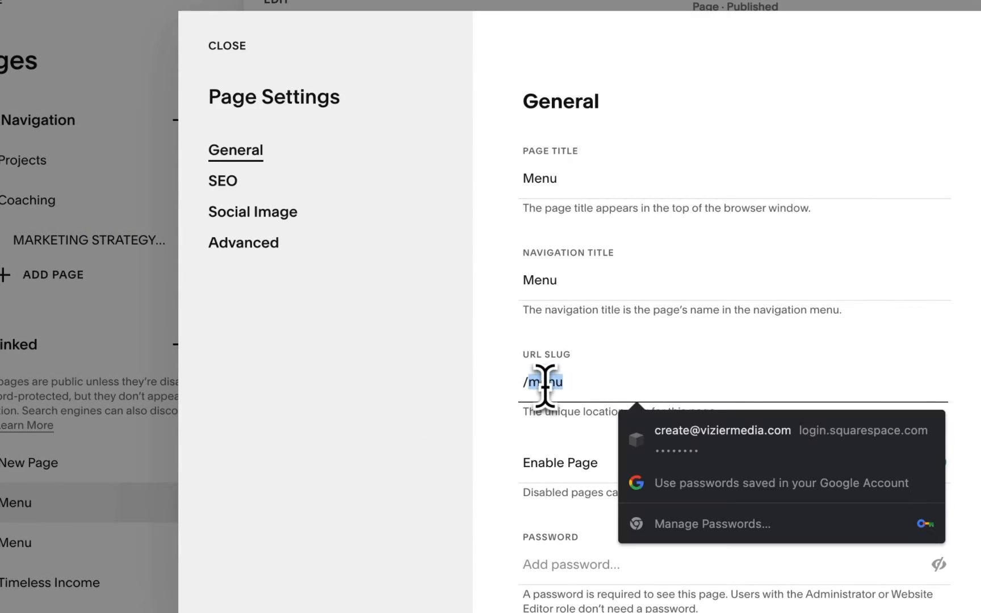
{"action": "left_click", "coordinate": [227, 45]}
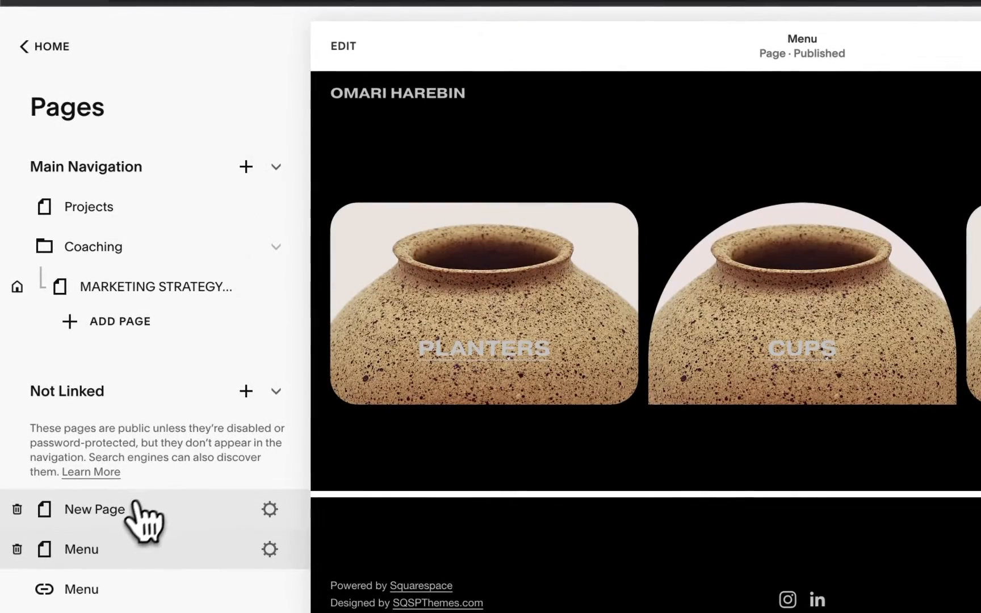
Check the link of the Make it button on New Page and leave the page editor.
{"action": "left_click", "coordinate": [122, 512]}
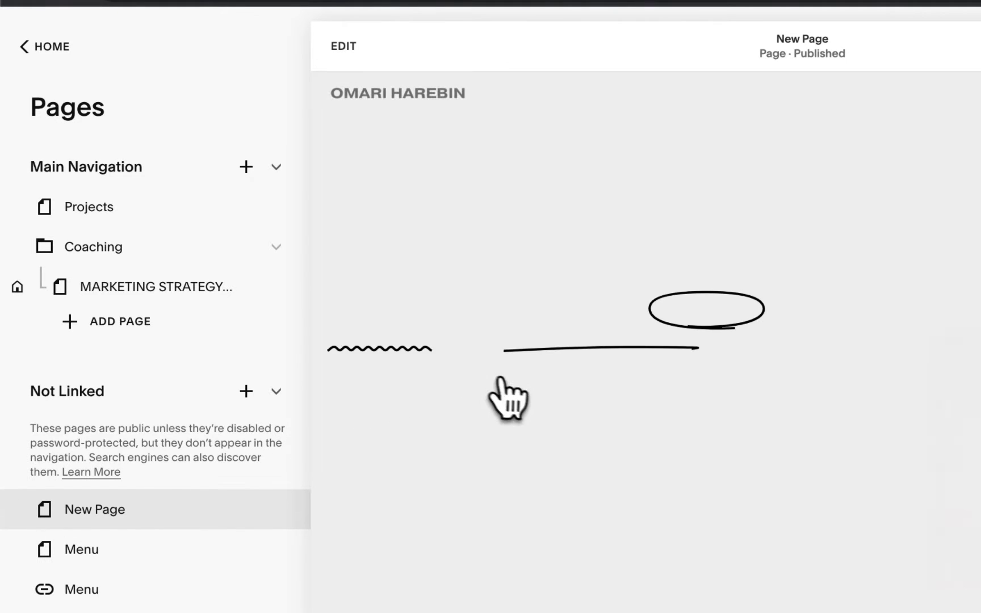
{"action": "left_click", "coordinate": [352, 64]}
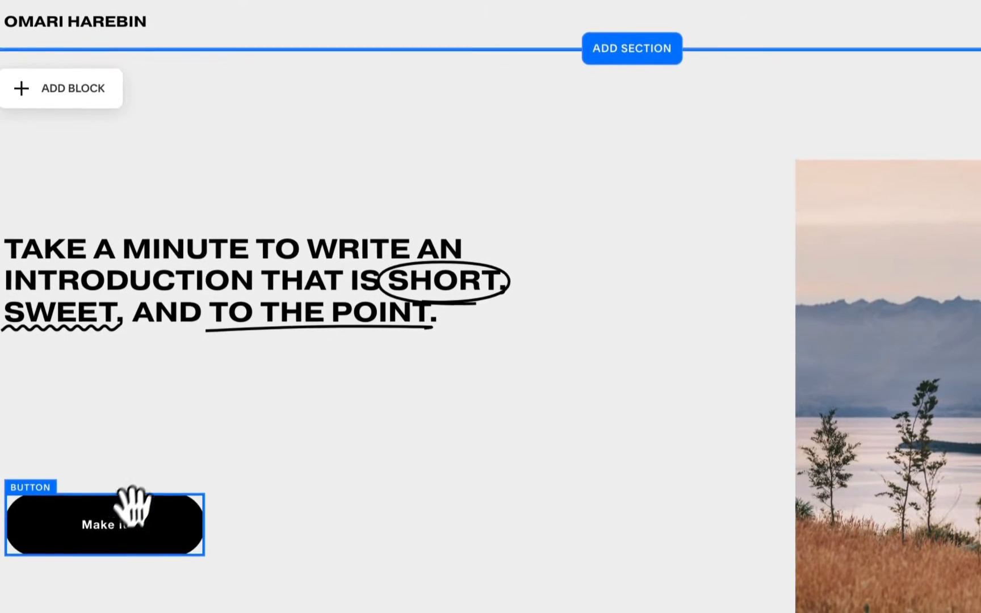
{"action": "left_click", "coordinate": [124, 522]}
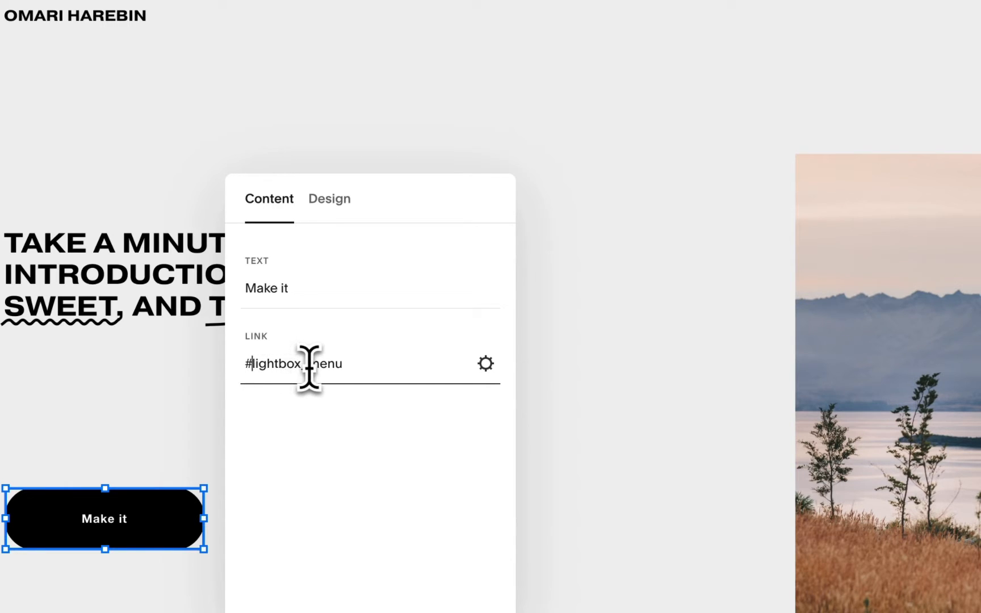
{"action": "left_click", "coordinate": [576, 341]}
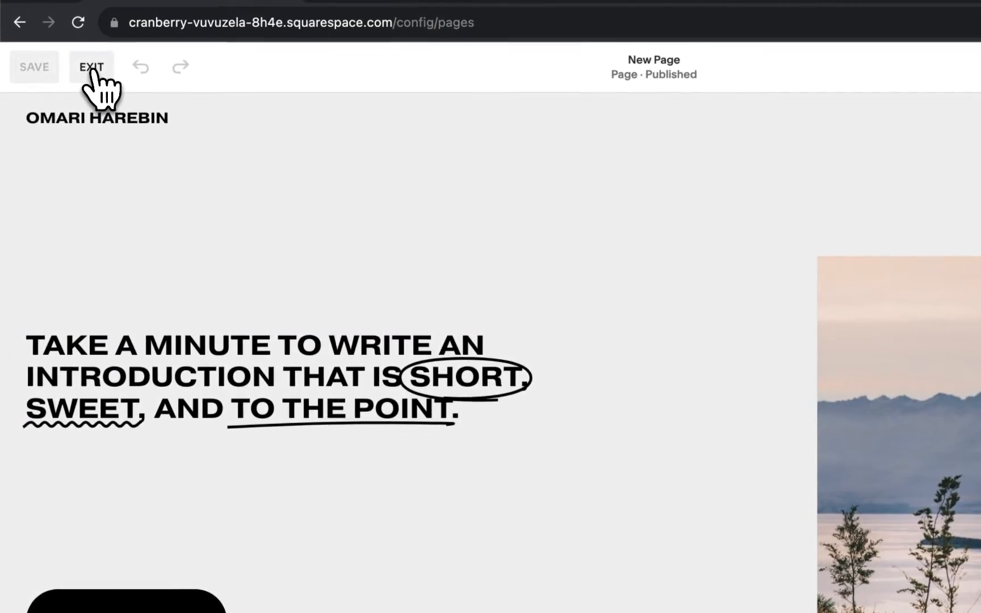
{"action": "left_click", "coordinate": [91, 69]}
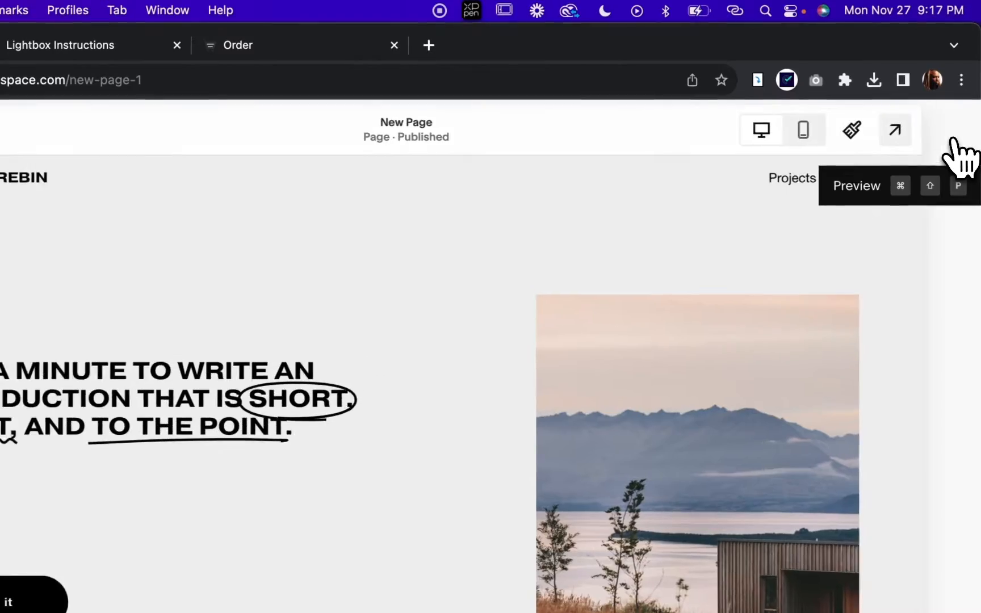
Preview New Page at full size, open the Make it button's lightbox and close it.
{"action": "left_click", "coordinate": [954, 139]}
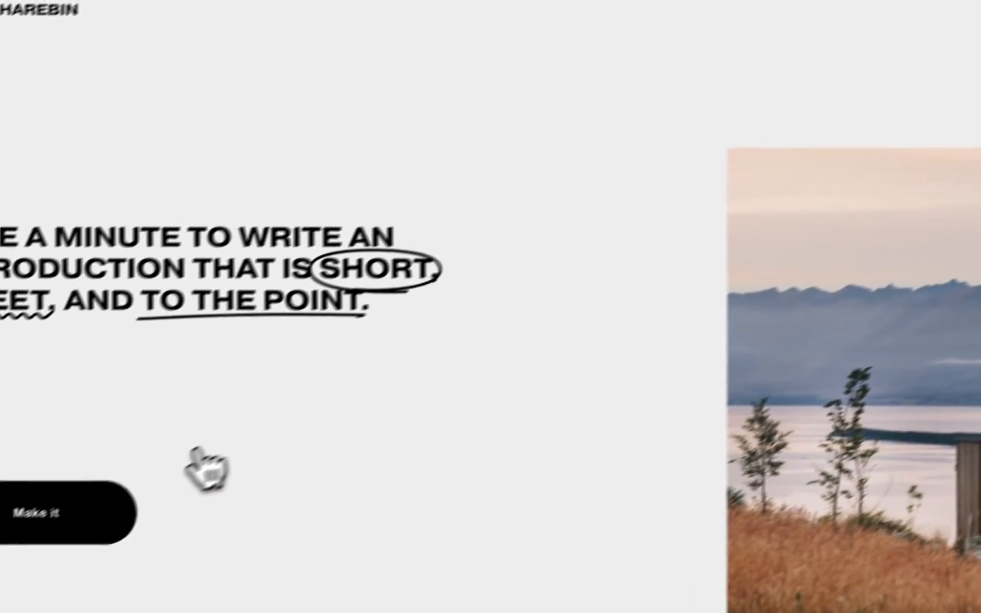
{"action": "left_click", "coordinate": [15, 603]}
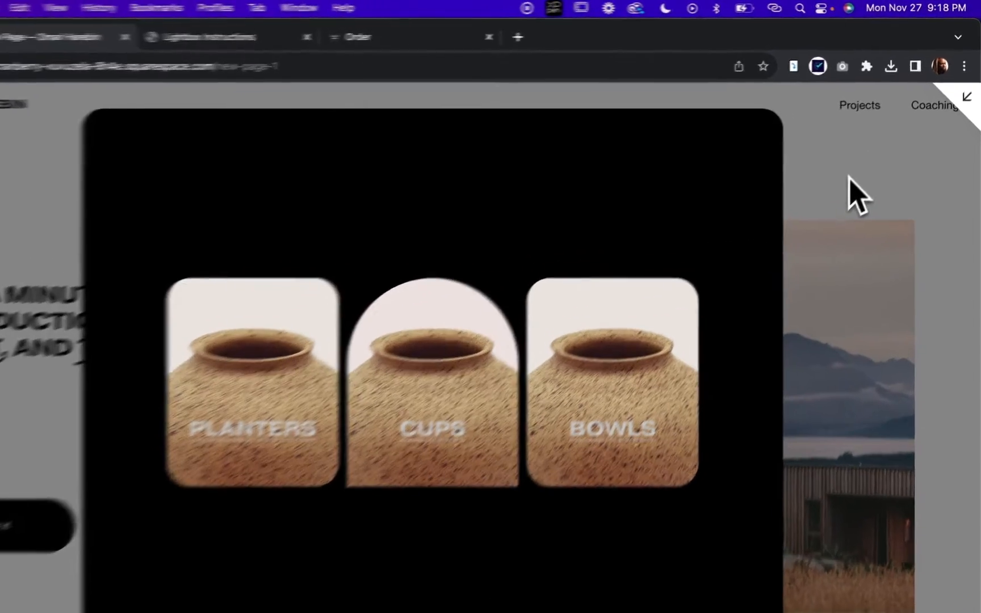
{"action": "left_click", "coordinate": [870, 153]}
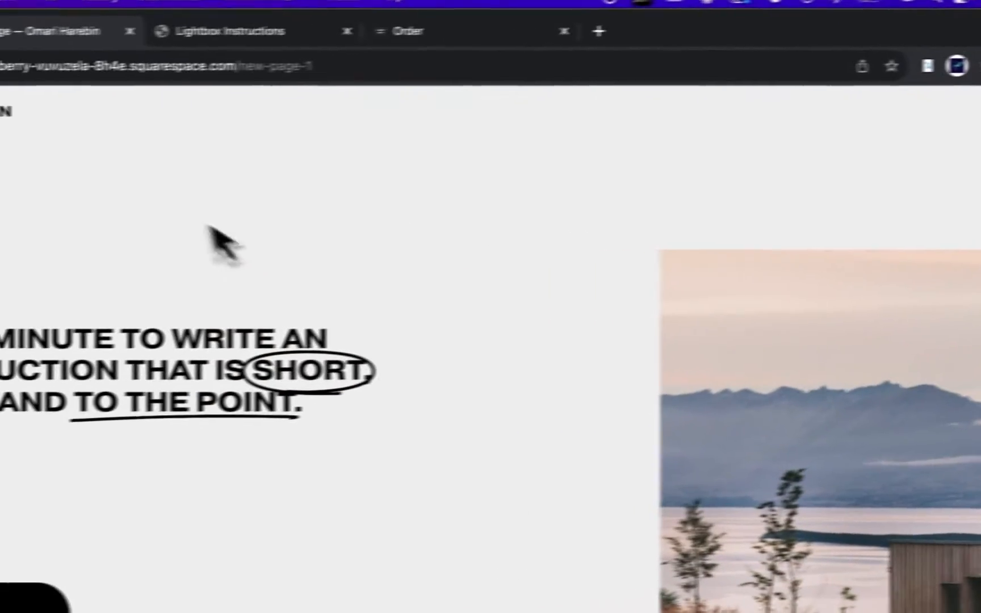
Examine the Close Icon and Base style options in the Customize section of the Lightbox Instructions page.
{"action": "left_click", "coordinate": [219, 33]}
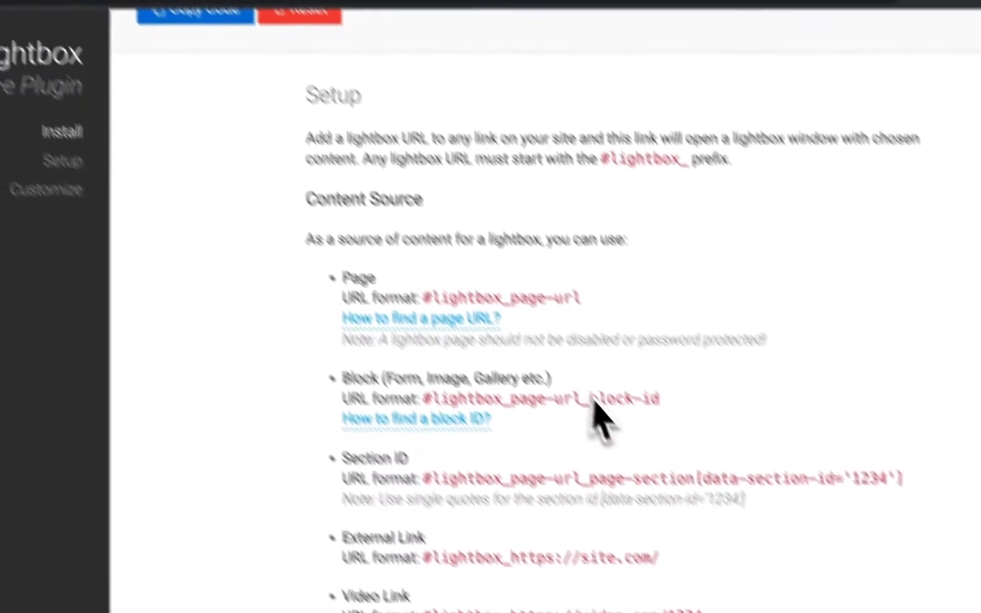
{"action": "left_click", "coordinate": [50, 193]}
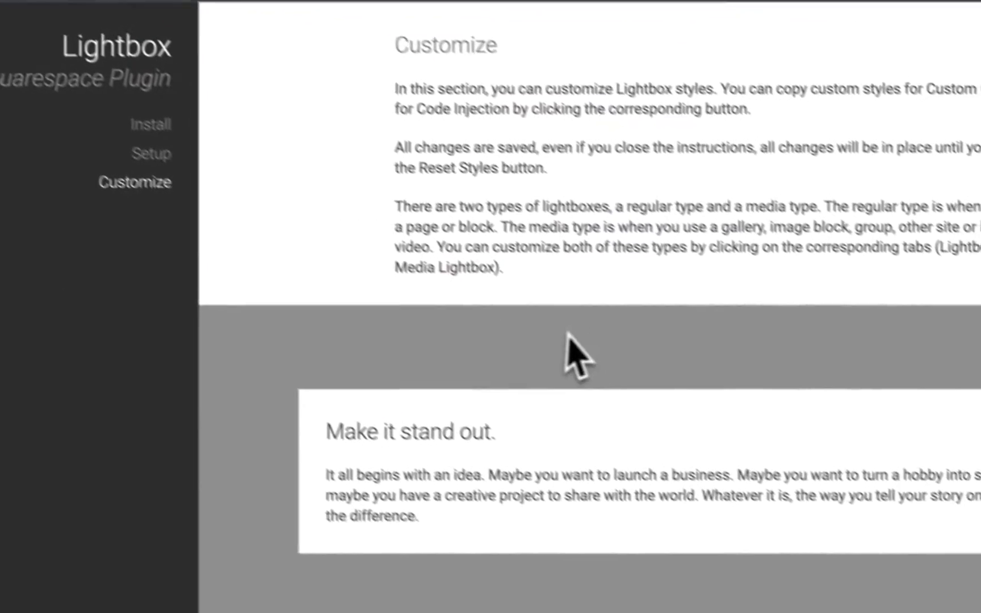
{"action": "scroll", "coordinate": [572, 335], "scroll_direction": "down", "scroll_amount": 6}
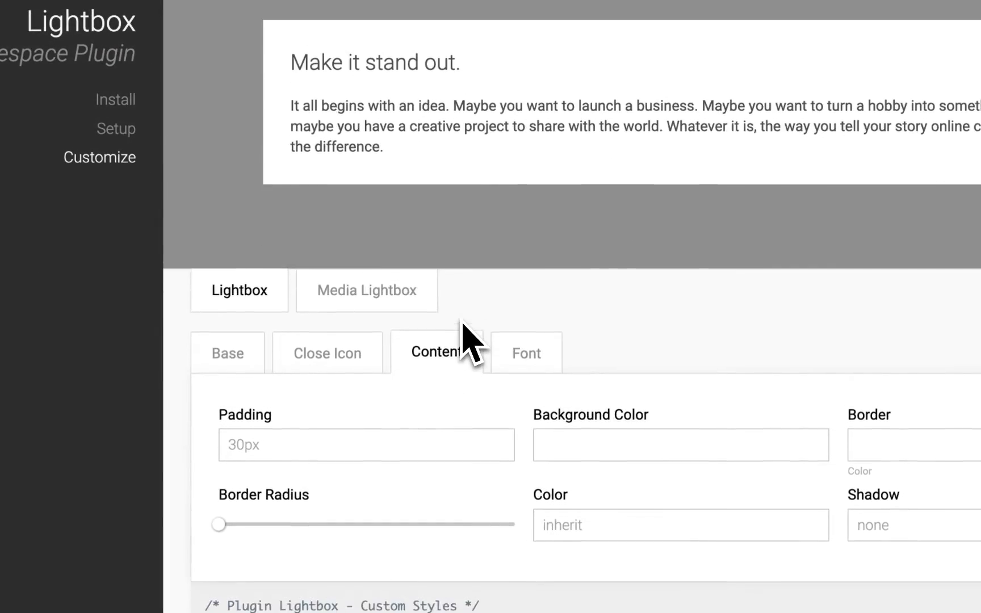
{"action": "scroll", "coordinate": [462, 330], "scroll_direction": "down", "scroll_amount": 1}
{"action": "left_click", "coordinate": [315, 306]}
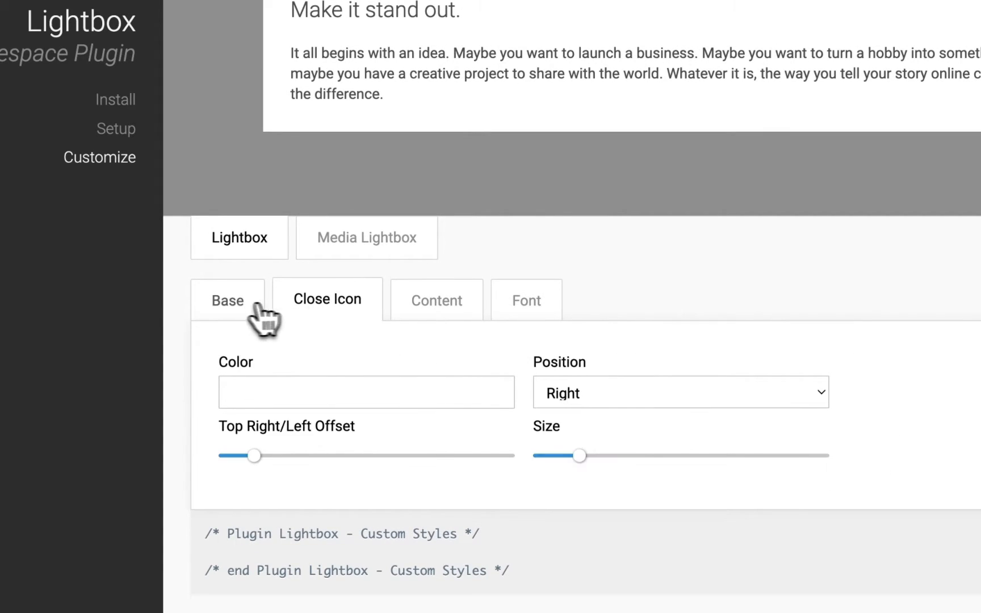
{"action": "left_click", "coordinate": [250, 306]}
Set the lightbox content padding to 10px and its background color to #FFFFFF.
{"action": "left_click", "coordinate": [448, 310]}
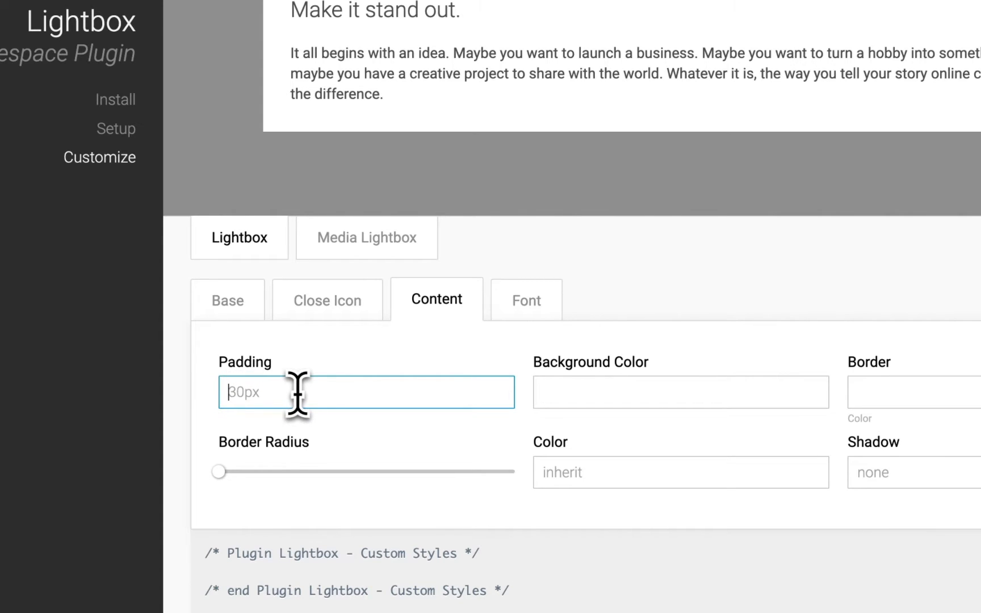
{"action": "left_click", "coordinate": [297, 391]}
{"action": "type", "text": "10px"}
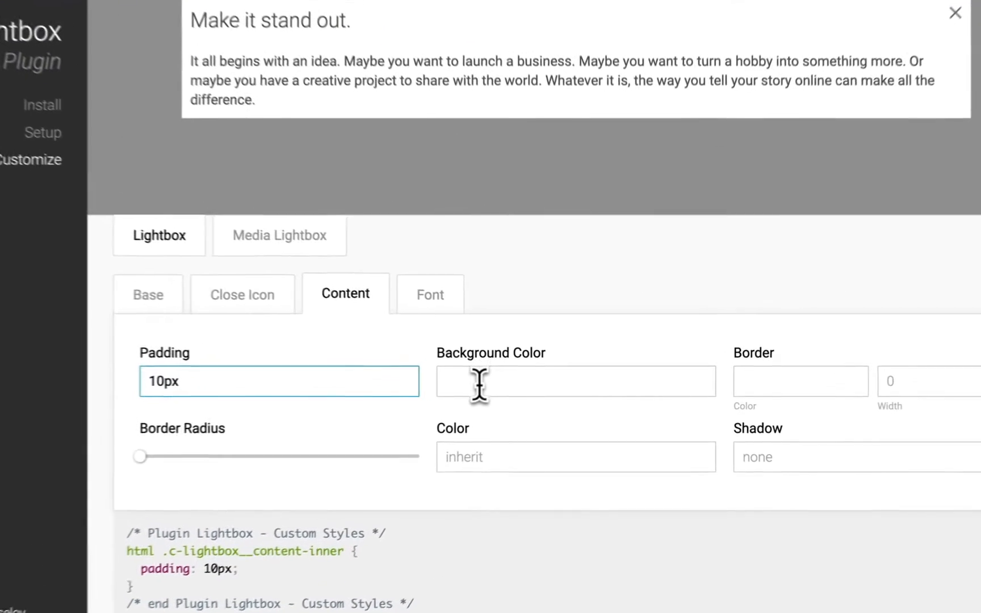
{"action": "left_click", "coordinate": [515, 388]}
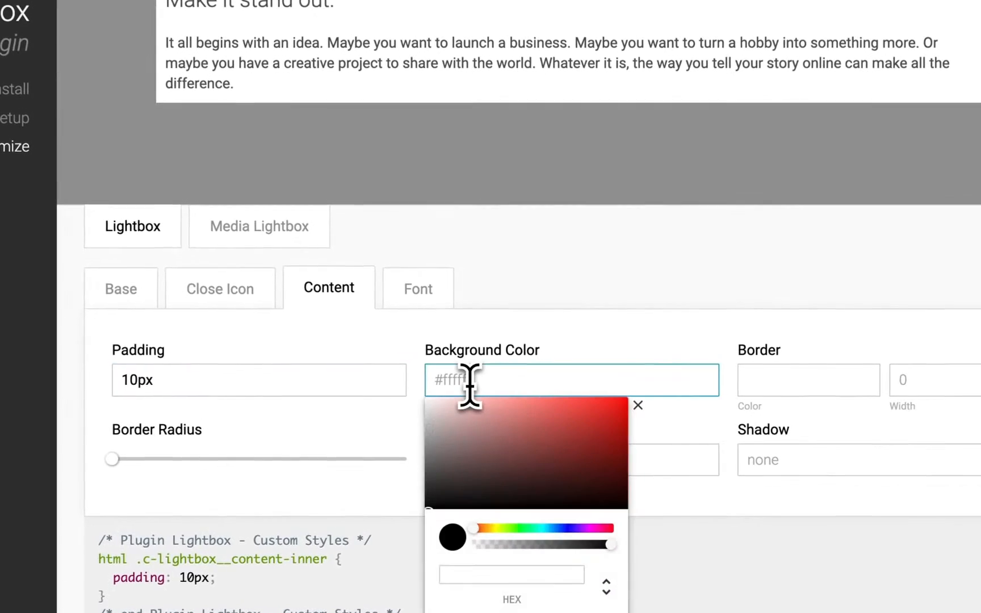
{"action": "mouse_move", "coordinate": [481, 398]}
{"action": "left_mouse_down"}
{"action": "mouse_move", "coordinate": [445, 412]}
{"action": "mouse_move", "coordinate": [405, 377]}
{"action": "left_mouse_up"}
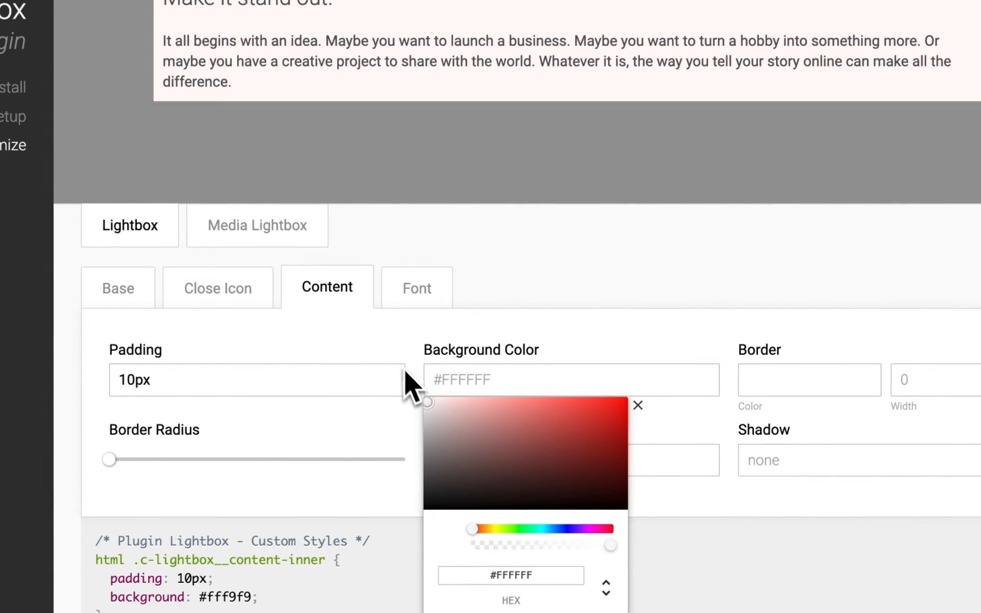
{"action": "left_click", "coordinate": [364, 329]}
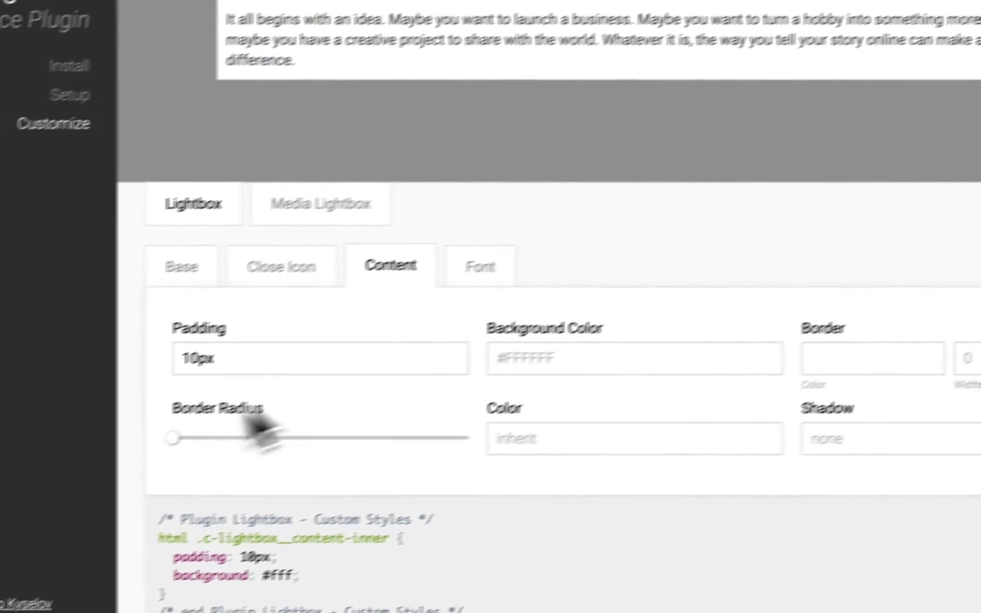
Try out a larger border radius on the lightbox content and return it to zero.
{"action": "left_click_drag", "start_coordinate": [110, 458], "coordinate": [128, 462]}
{"action": "left_click_drag", "start_coordinate": [253, 424], "coordinate": [219, 429]}
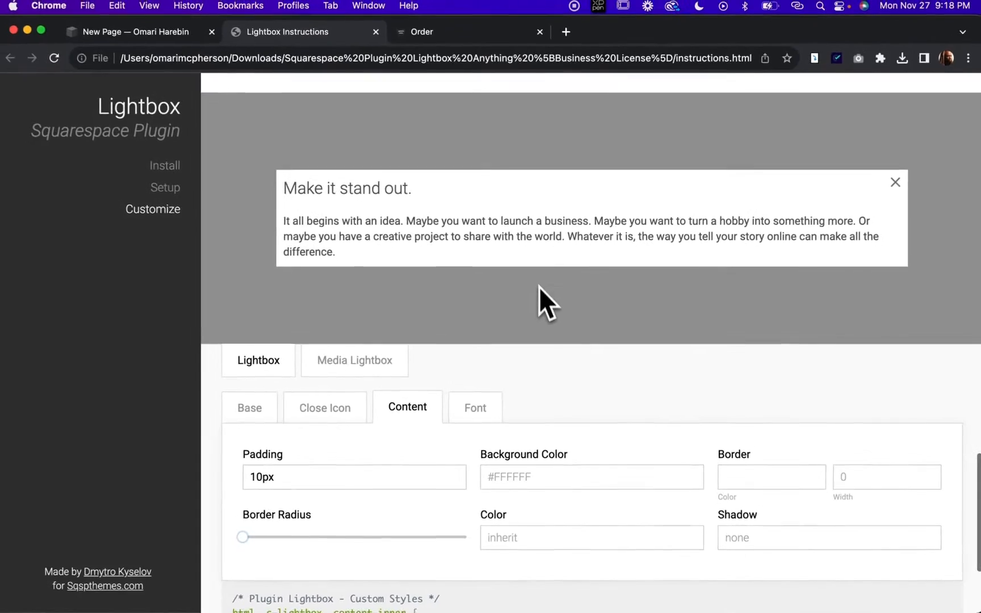
Copy the generated lightbox styles in the format for Custom CSS.
{"action": "scroll", "coordinate": [533, 142], "scroll_direction": "down", "scroll_amount": 4}
{"action": "scroll", "coordinate": [511, 414], "scroll_direction": "up", "scroll_amount": 1}
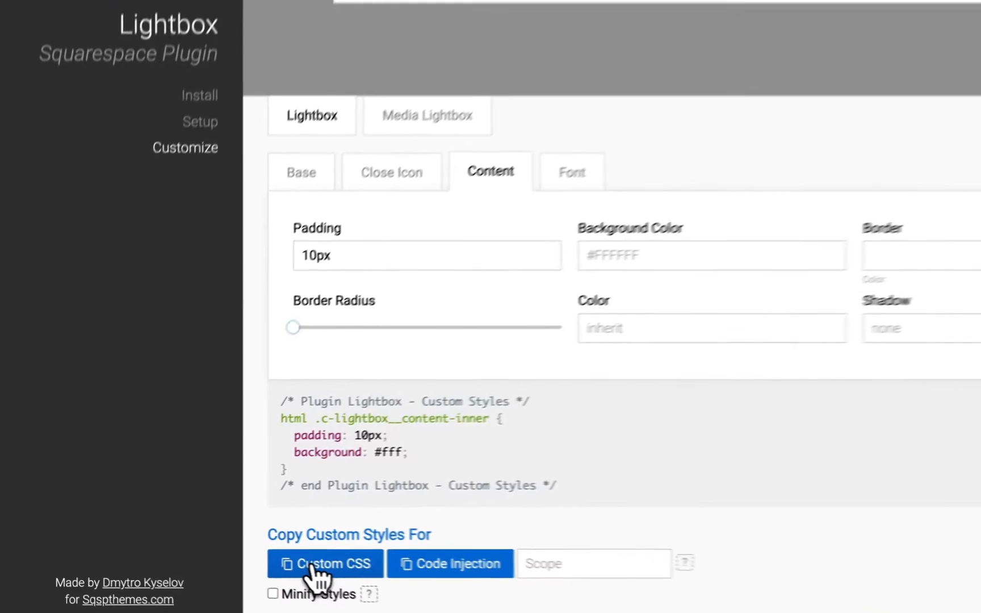
{"action": "left_click", "coordinate": [262, 559]}
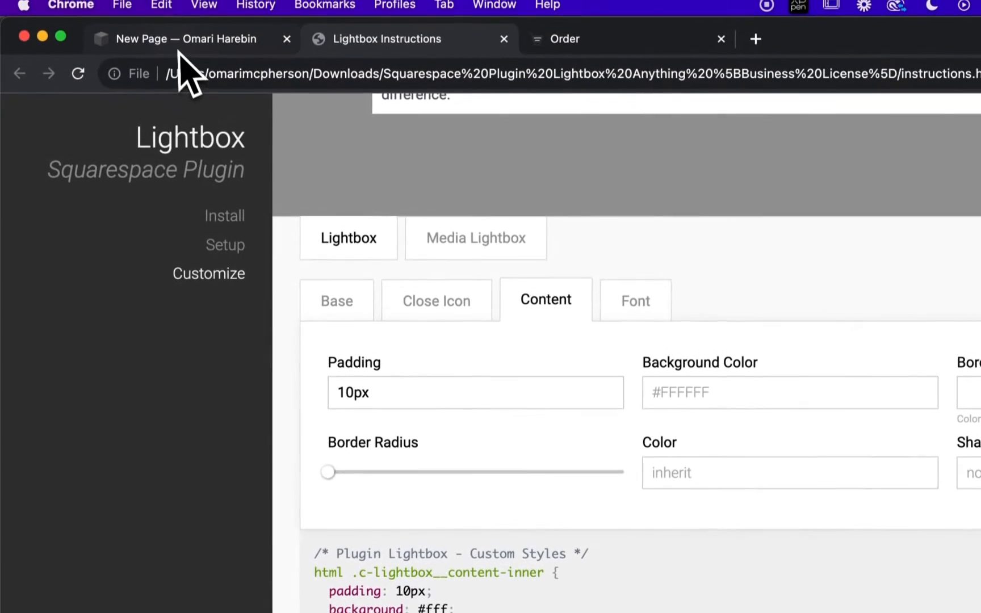
Replace the old lightbox styles in the Squarespace site's Custom CSS with the copied styles and save them.
{"action": "left_click", "coordinate": [174, 48]}
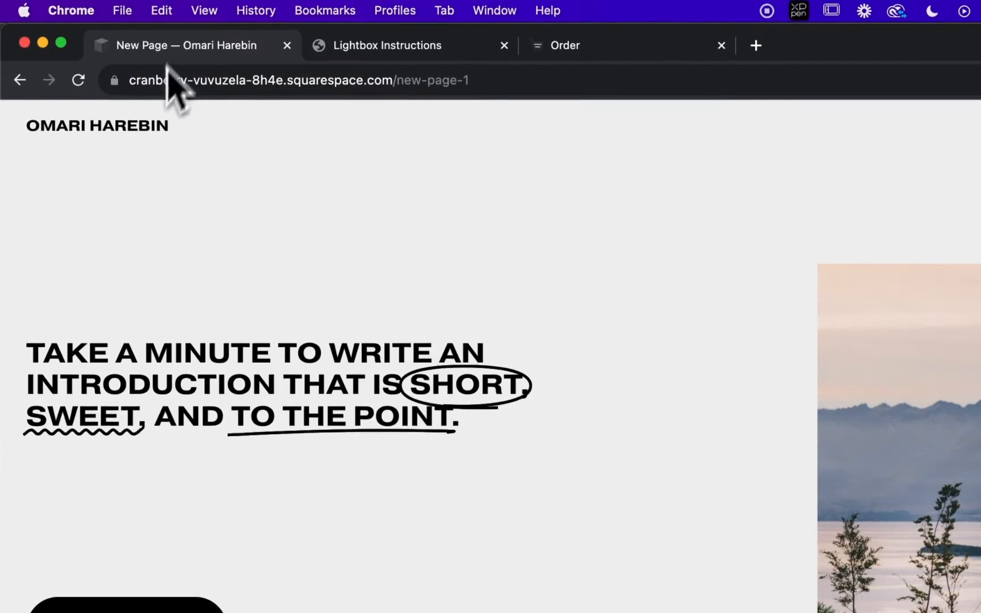
{"action": "left_click", "coordinate": [969, 117]}
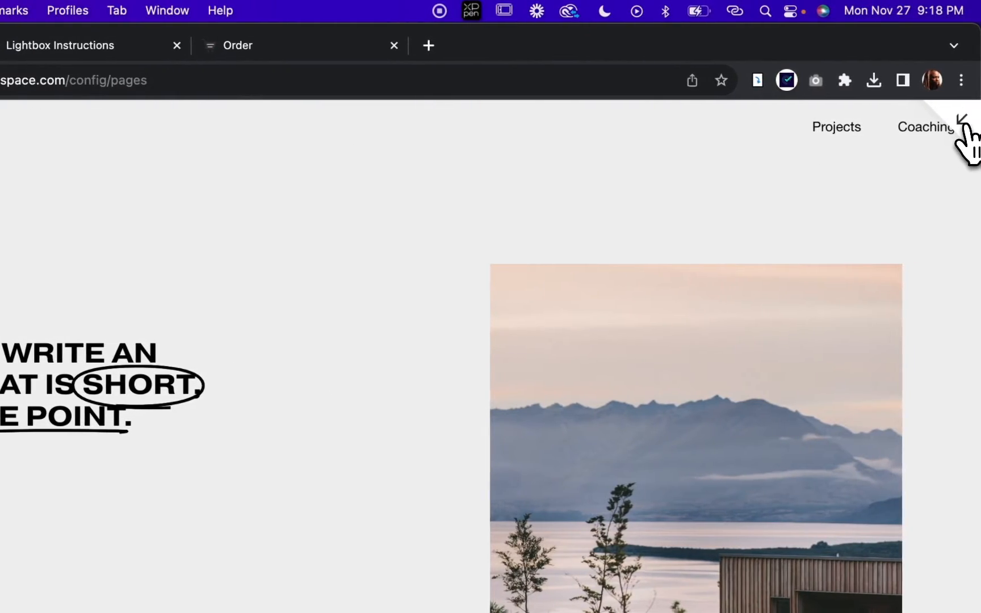
{"action": "scroll", "coordinate": [148, 513], "scroll_direction": "down", "scroll_amount": 15}
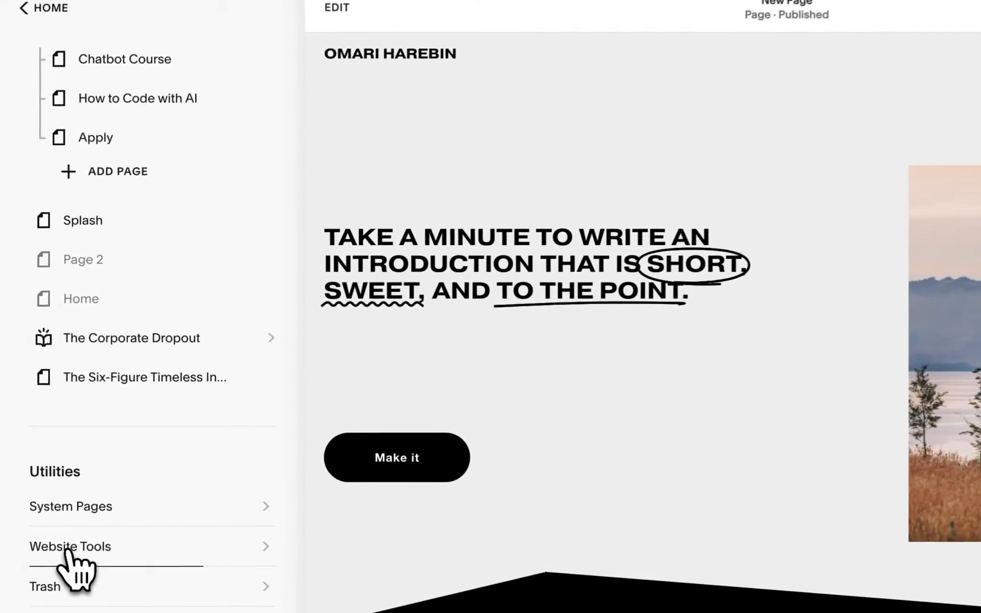
{"action": "left_click", "coordinate": [68, 547]}
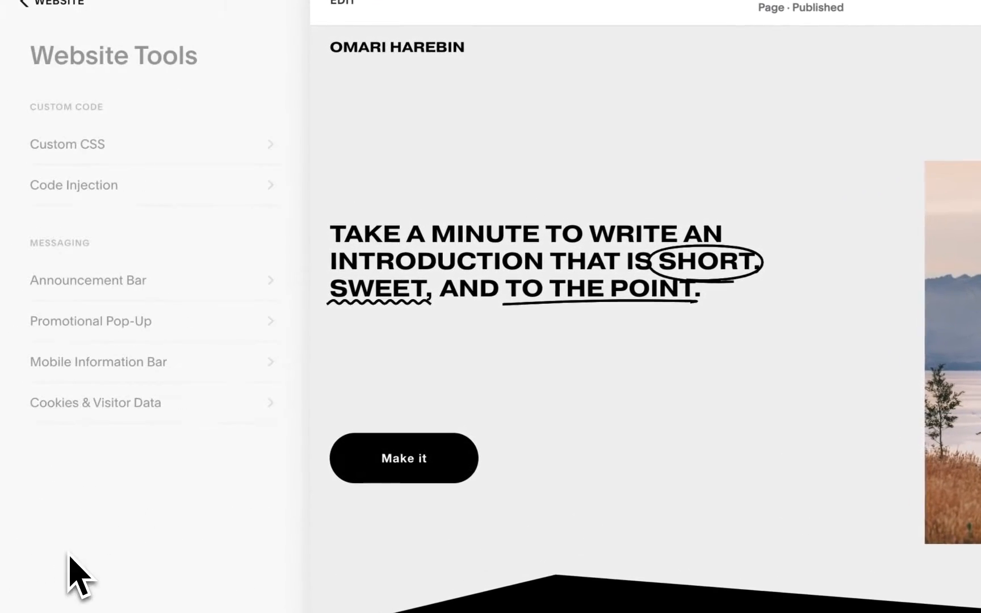
{"action": "left_click", "coordinate": [67, 148]}
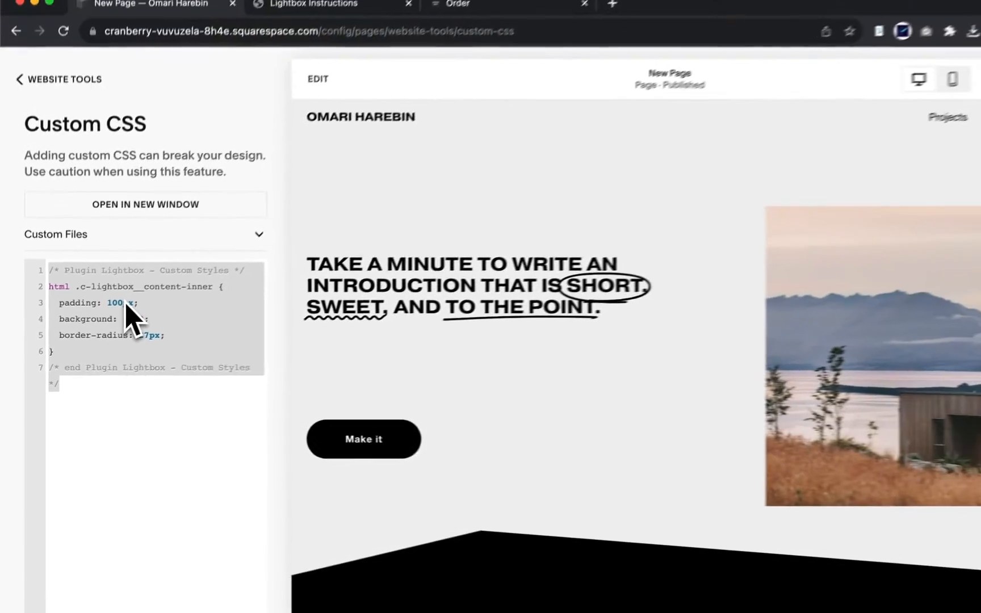
{"action": "type", "text": "/* Plugin Lightbox - Custom Styles */ html .c-lightbox__content-inner {   padding: 10px;   background: #fff; } /* end Plugin Lightbox - Custom Styles */"}
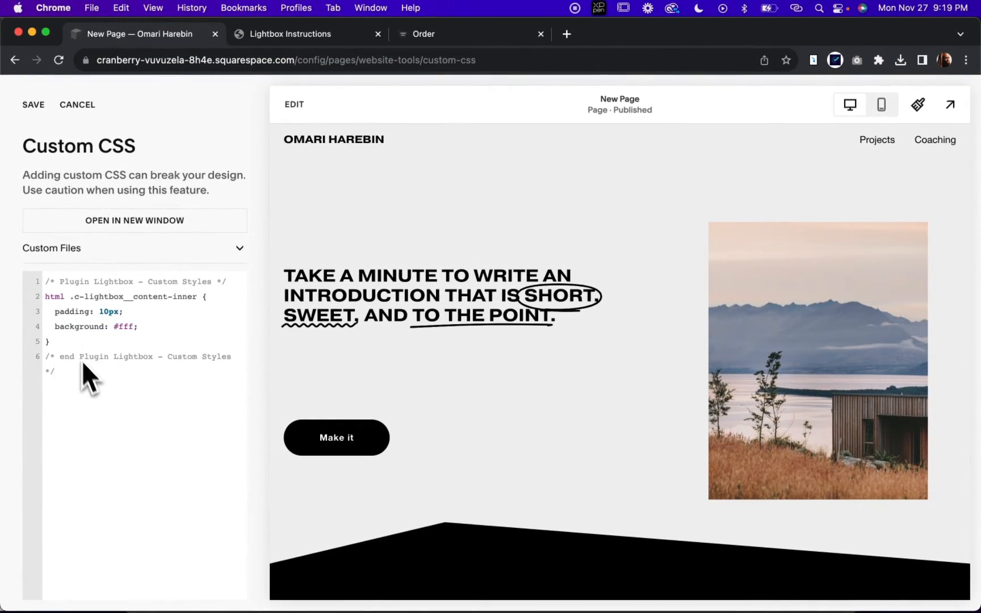
{"action": "left_click", "coordinate": [33, 104]}
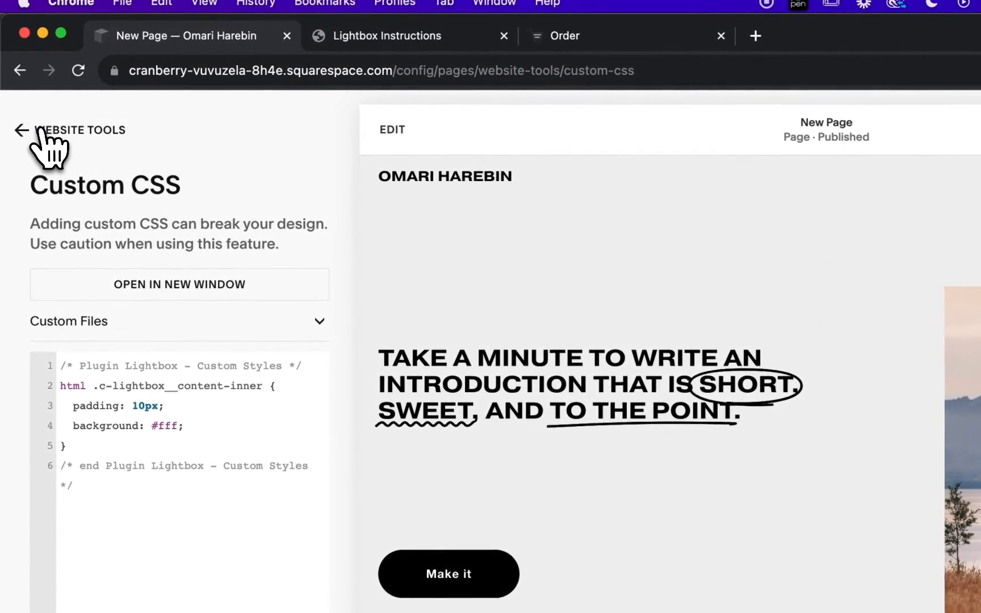
Return to the pages list and open the unlinked Menu page for editing.
{"action": "left_click", "coordinate": [40, 132]}
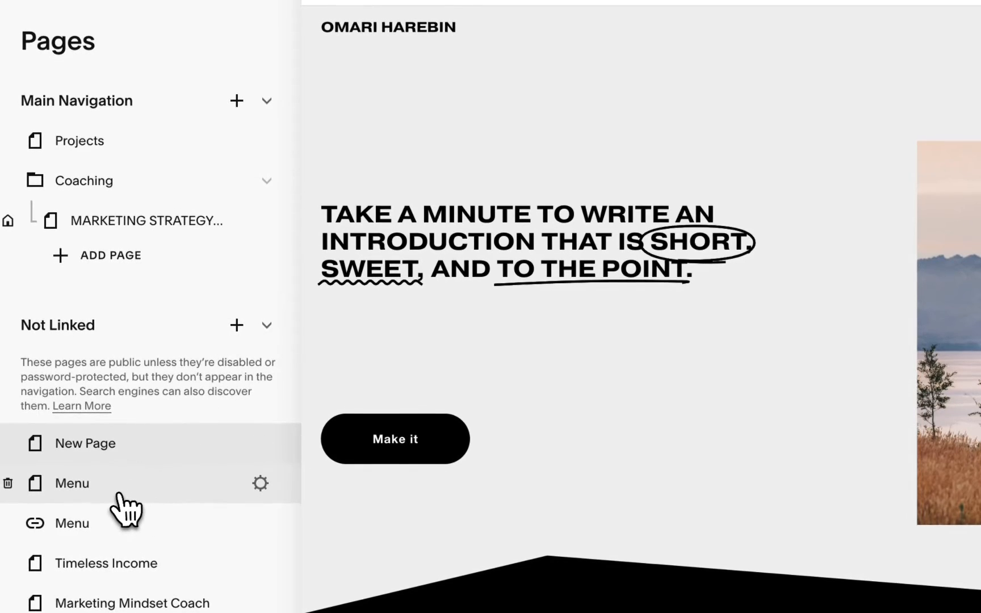
{"action": "left_click", "coordinate": [116, 492]}
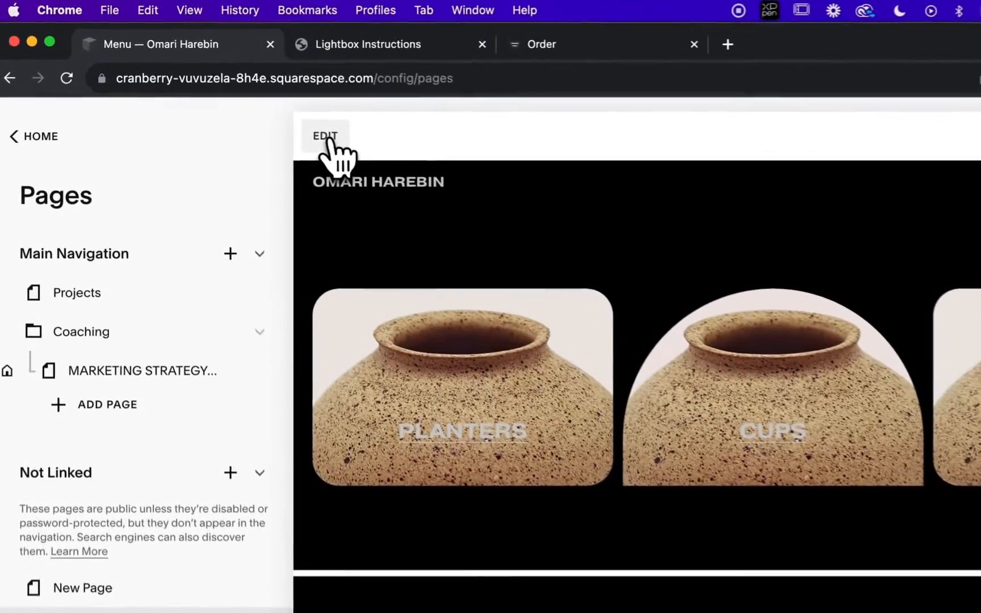
{"action": "left_click", "coordinate": [270, 111]}
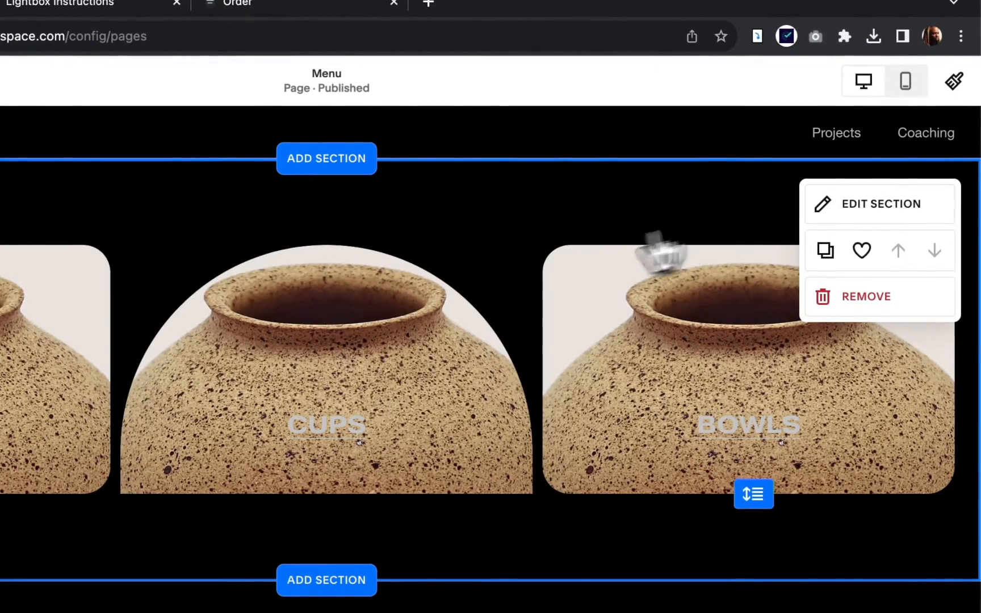
Try the Lightest 1 color theme on the Menu page's image section and undo the theme change.
{"action": "left_click", "coordinate": [893, 201]}
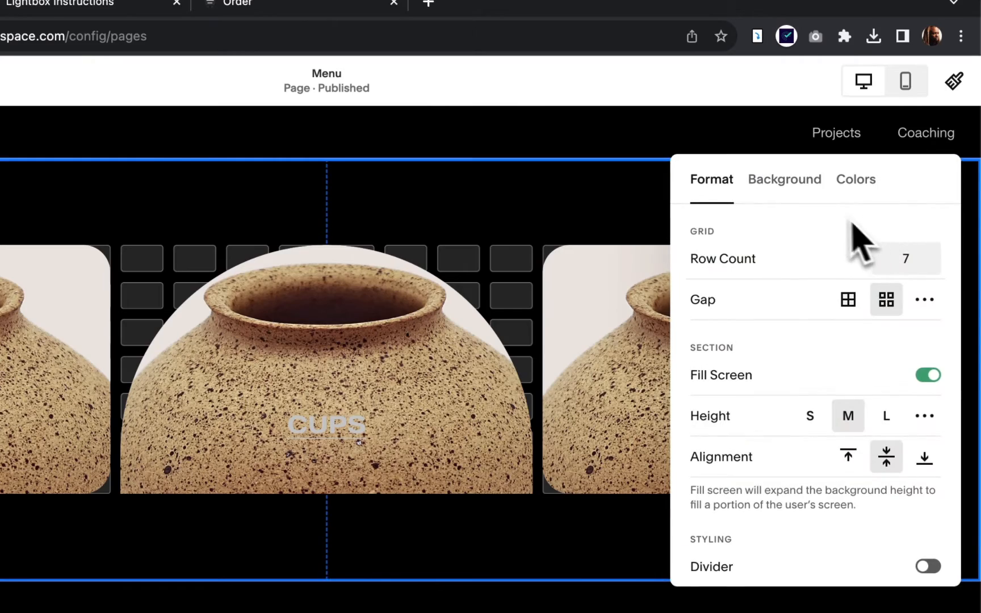
{"action": "left_click", "coordinate": [852, 183]}
{"action": "left_click", "coordinate": [784, 301]}
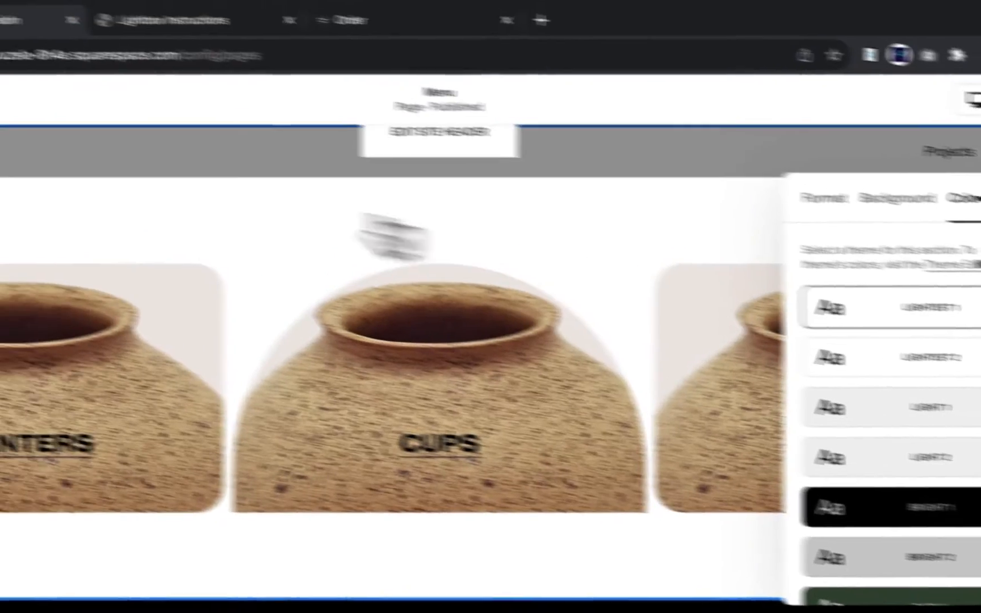
{"action": "left_click", "coordinate": [34, 126]}
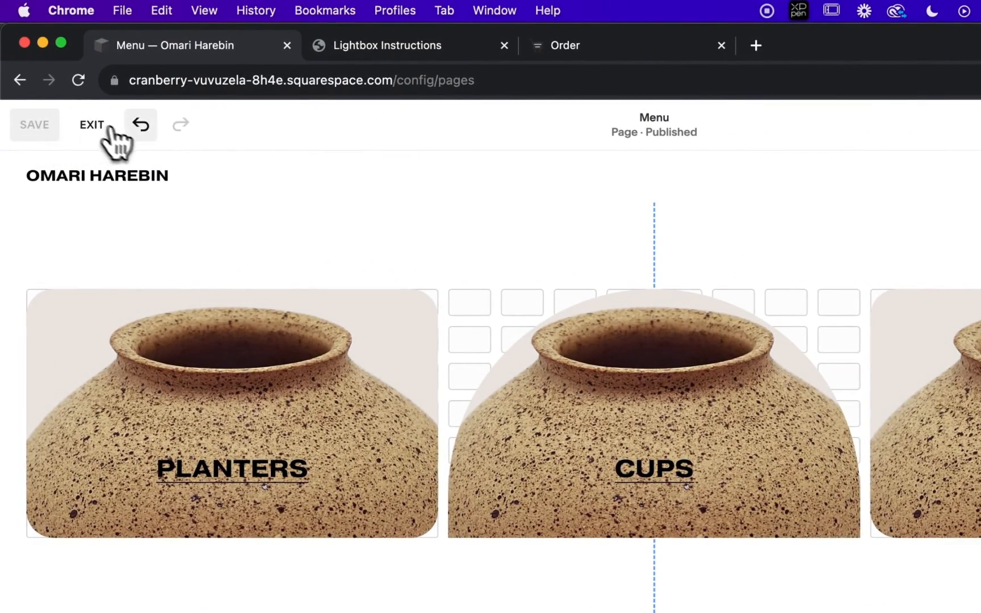
{"action": "key", "text": "super+z"}
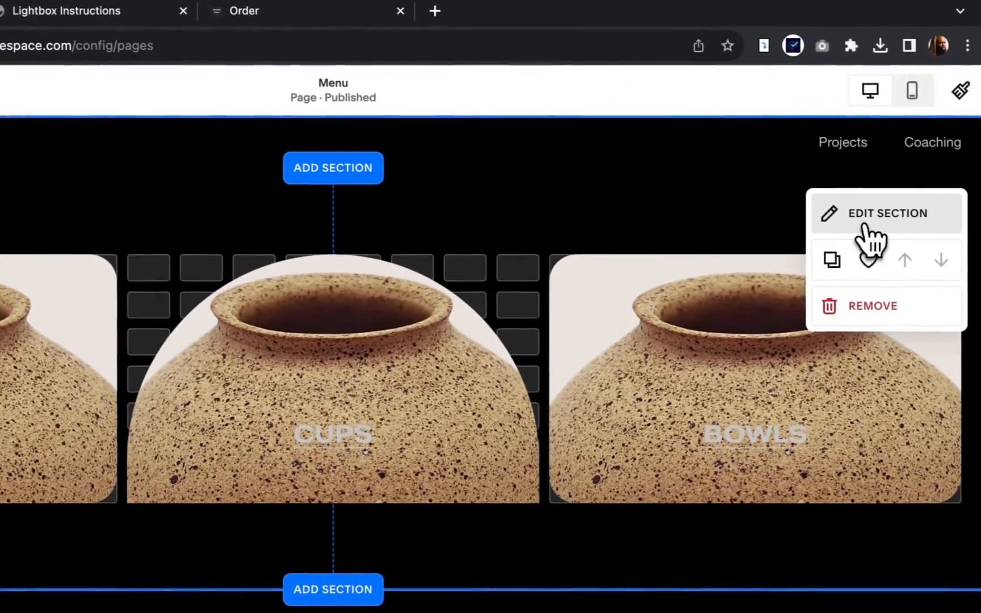
Set the color theme of the section with Planters, Cups and Bowls to Lightest 1.
{"action": "left_click", "coordinate": [871, 215]}
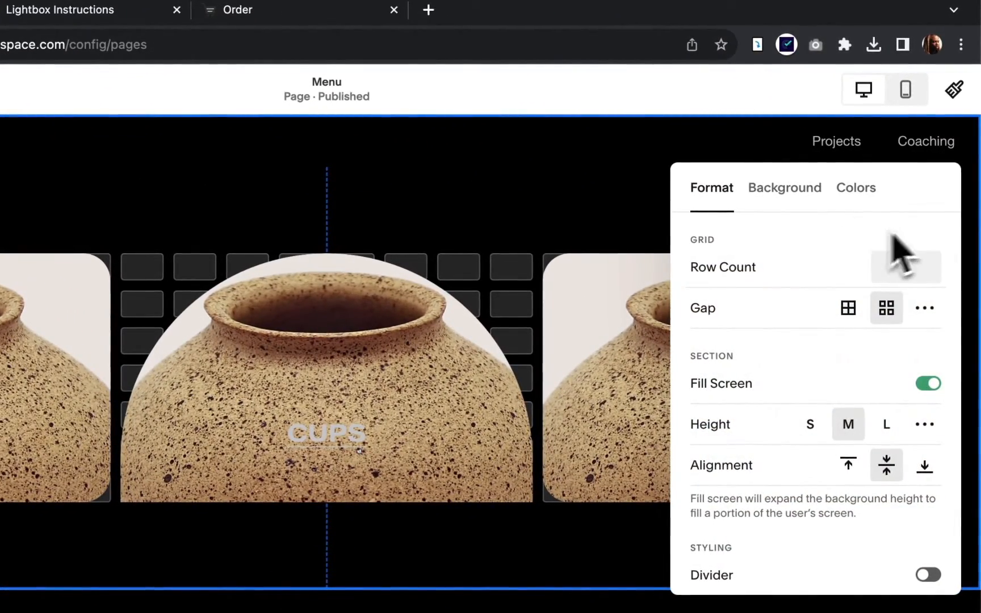
{"action": "left_click", "coordinate": [854, 190]}
{"action": "left_click", "coordinate": [805, 303]}
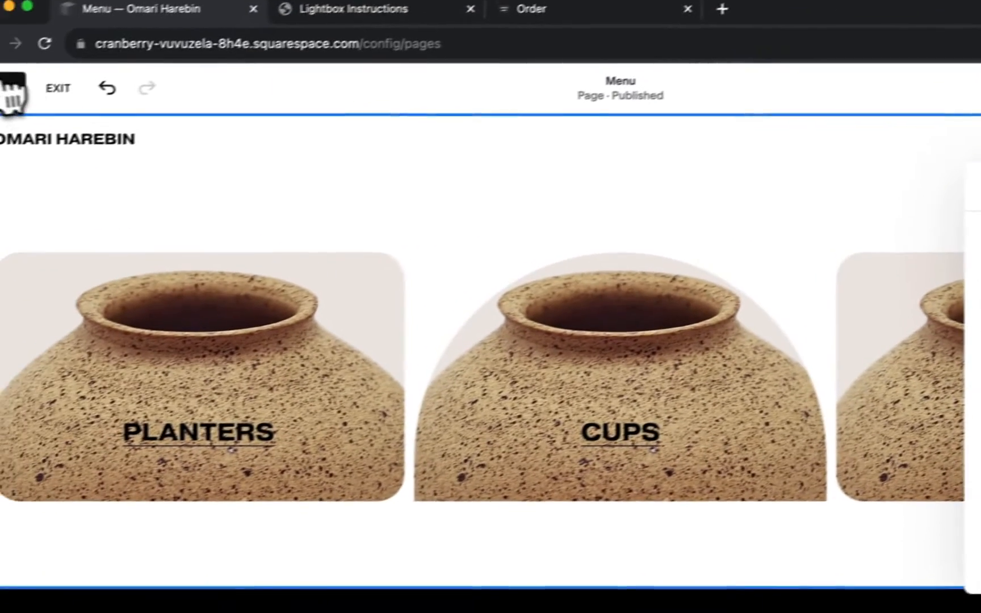
Save the Menu page's changes and check how its content looks in the lightbox on New Page, closing the lightbox when done.
{"action": "left_click", "coordinate": [11, 91]}
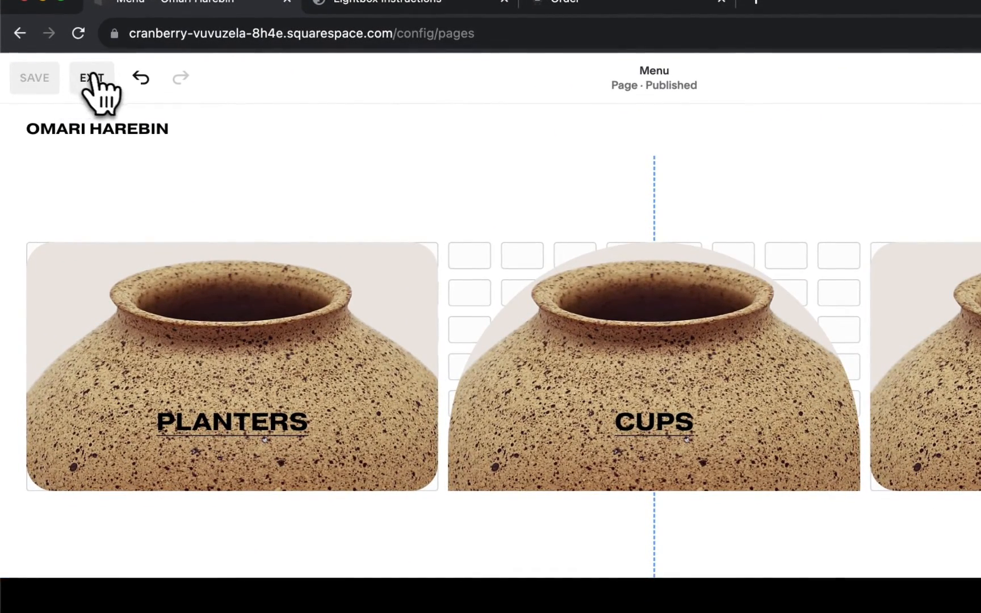
{"action": "left_click", "coordinate": [94, 78]}
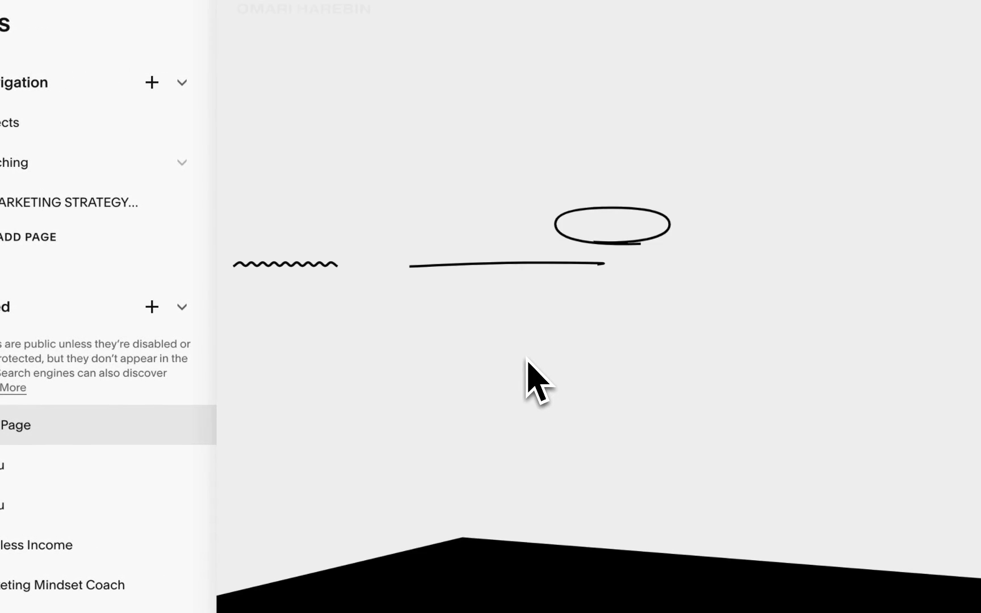
{"action": "double_click", "coordinate": [322, 424]}
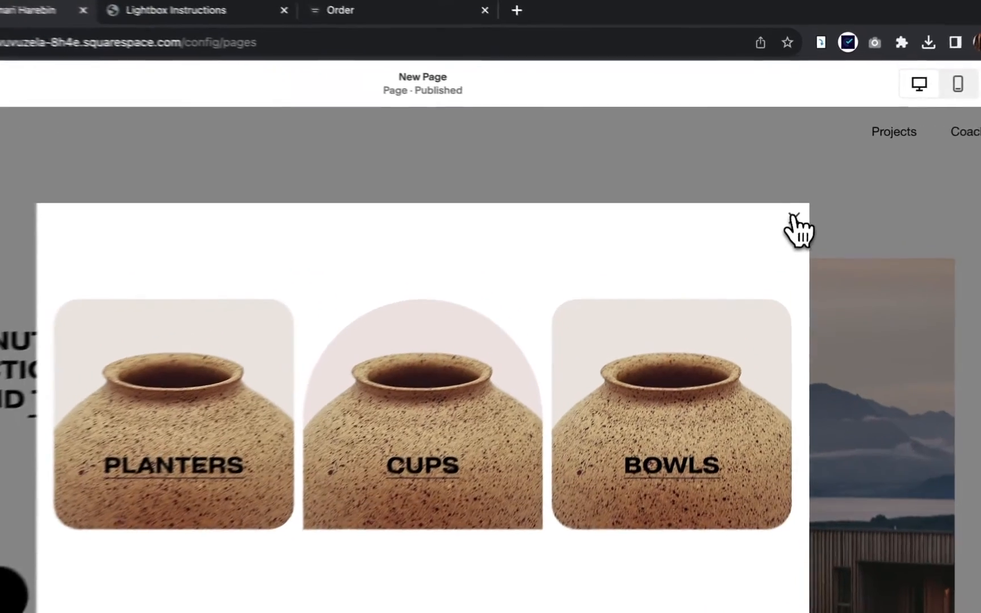
{"action": "left_click", "coordinate": [791, 203]}
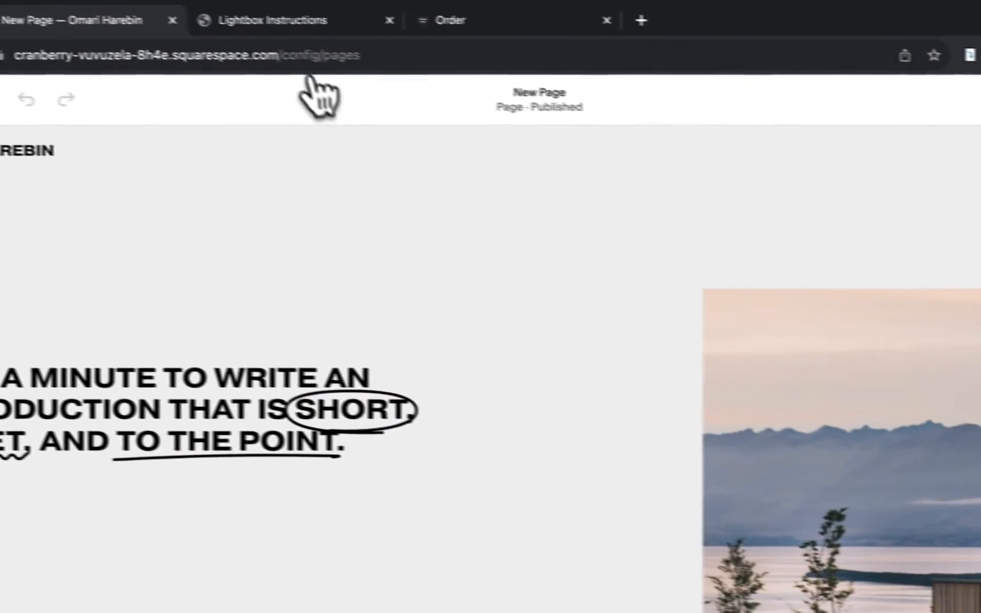
Switch to the Lightbox Instructions page and review the install options and the Setup section's content sources and lightbox URL formats.
{"action": "left_click", "coordinate": [272, 26]}
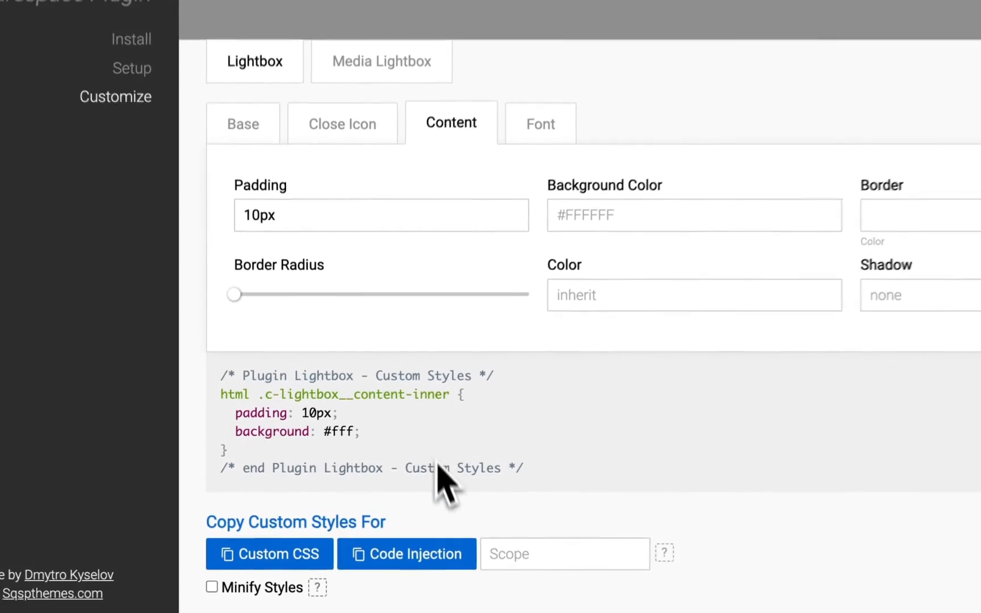
{"action": "scroll", "coordinate": [455, 332], "scroll_direction": "up", "scroll_amount": 4}
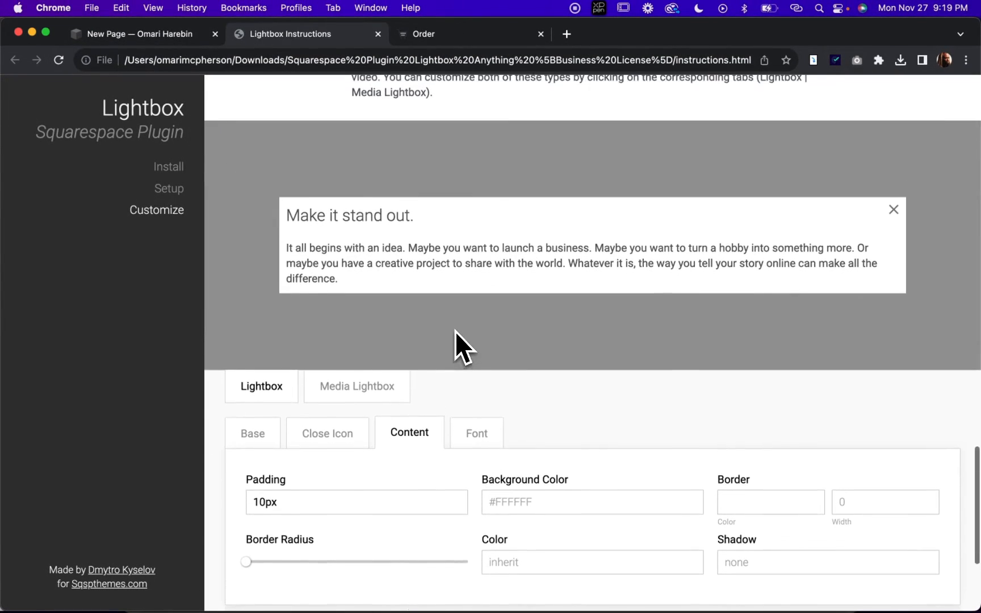
{"action": "scroll", "coordinate": [455, 331], "scroll_direction": "up", "scroll_amount": 15}
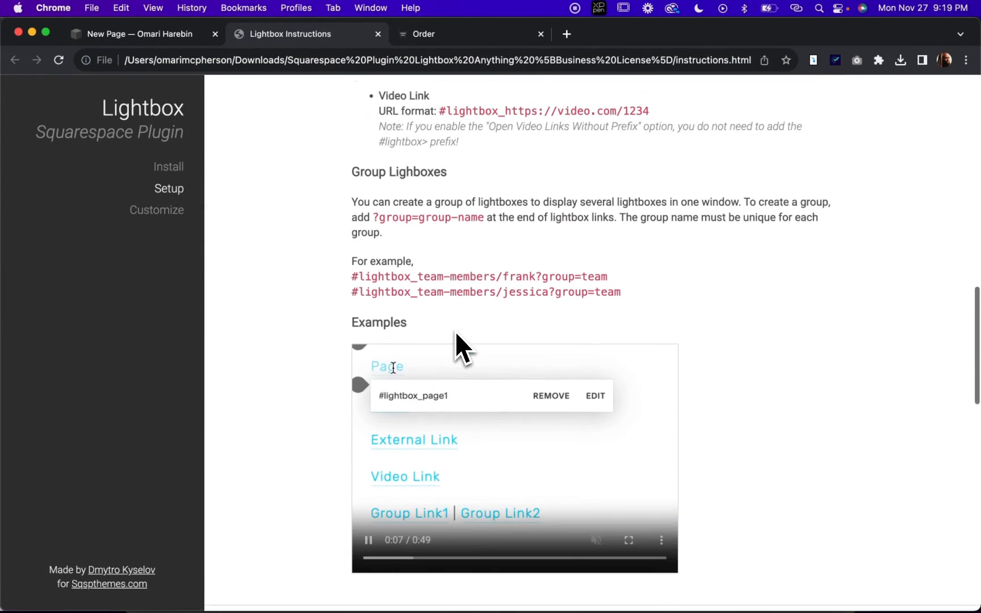
{"action": "scroll", "coordinate": [454, 332], "scroll_direction": "up", "scroll_amount": 8}
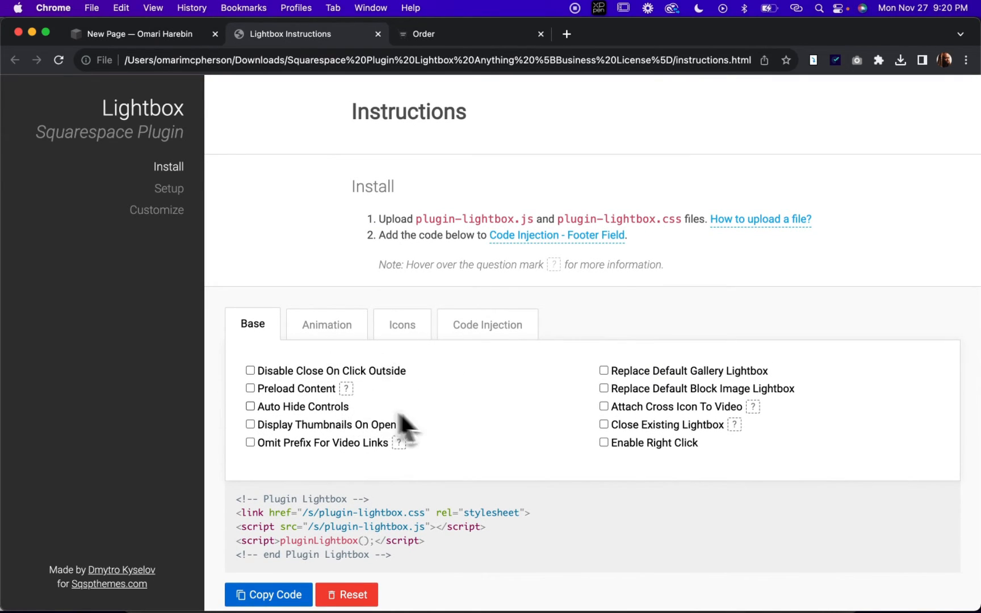
{"action": "scroll", "coordinate": [431, 423], "scroll_direction": "down", "scroll_amount": 1}
{"action": "scroll", "coordinate": [465, 416], "scroll_direction": "down", "scroll_amount": 10}
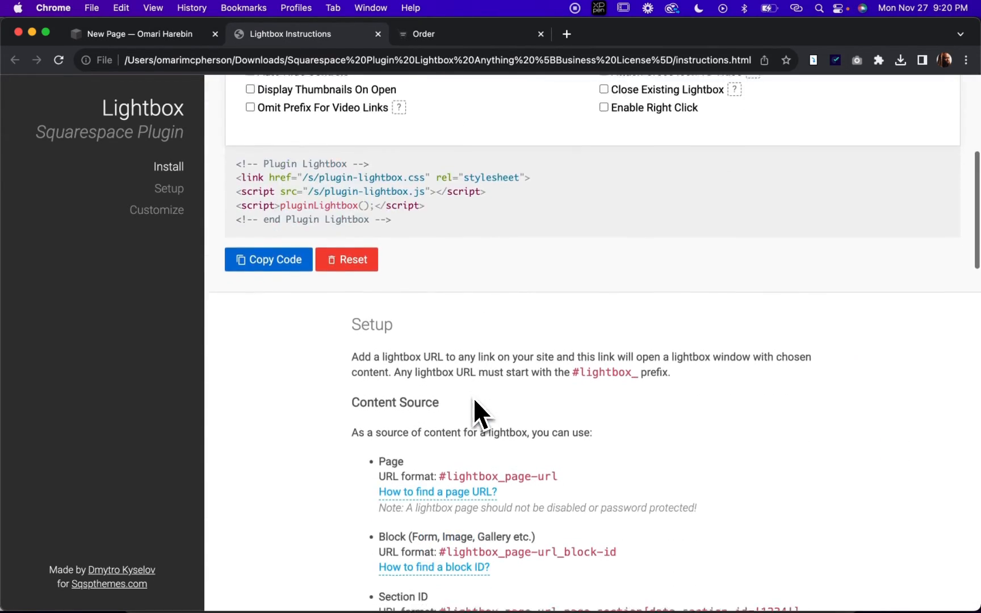
{"action": "scroll", "coordinate": [473, 398], "scroll_direction": "down", "scroll_amount": 5}
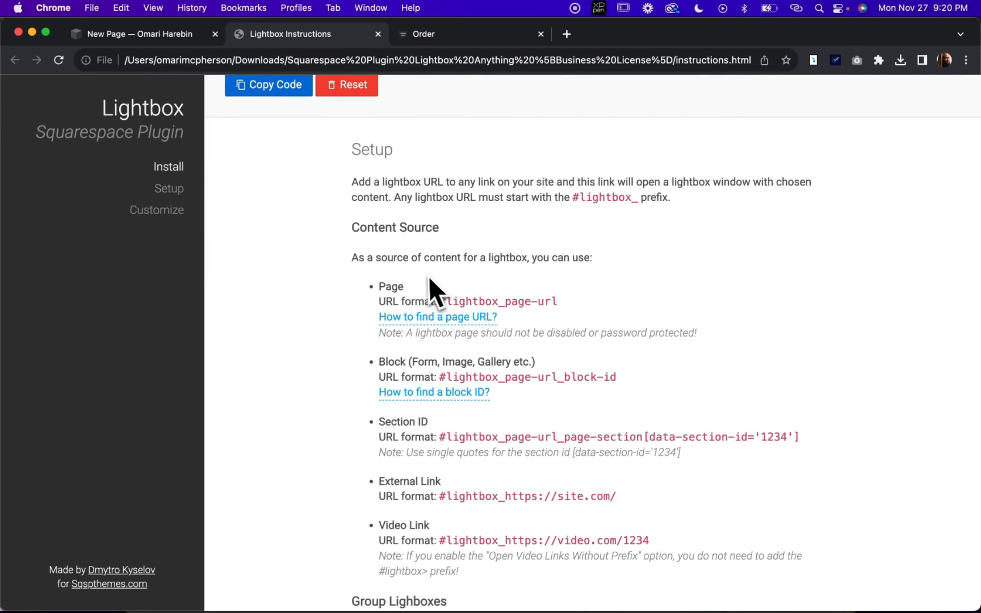